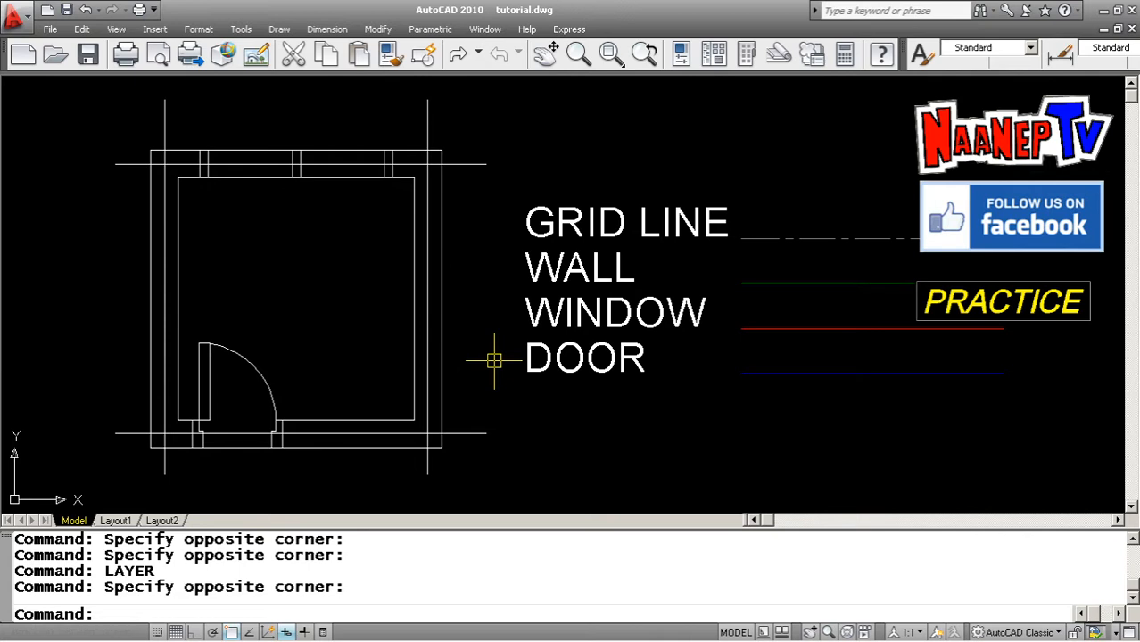
click(494, 360)
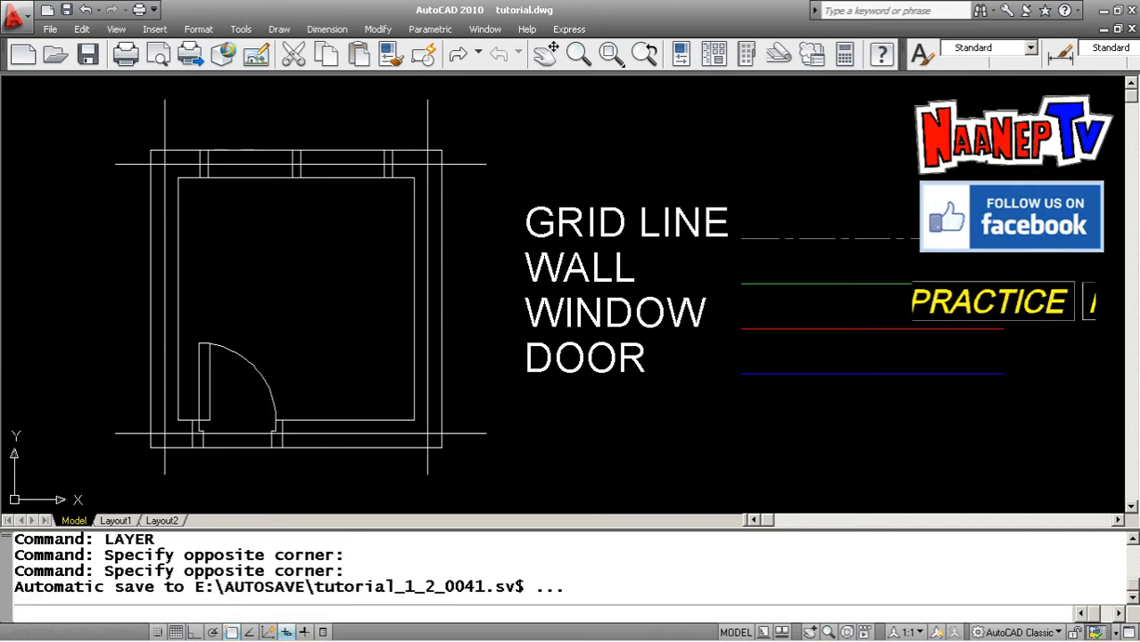
scroll(565, 346, down, 6)
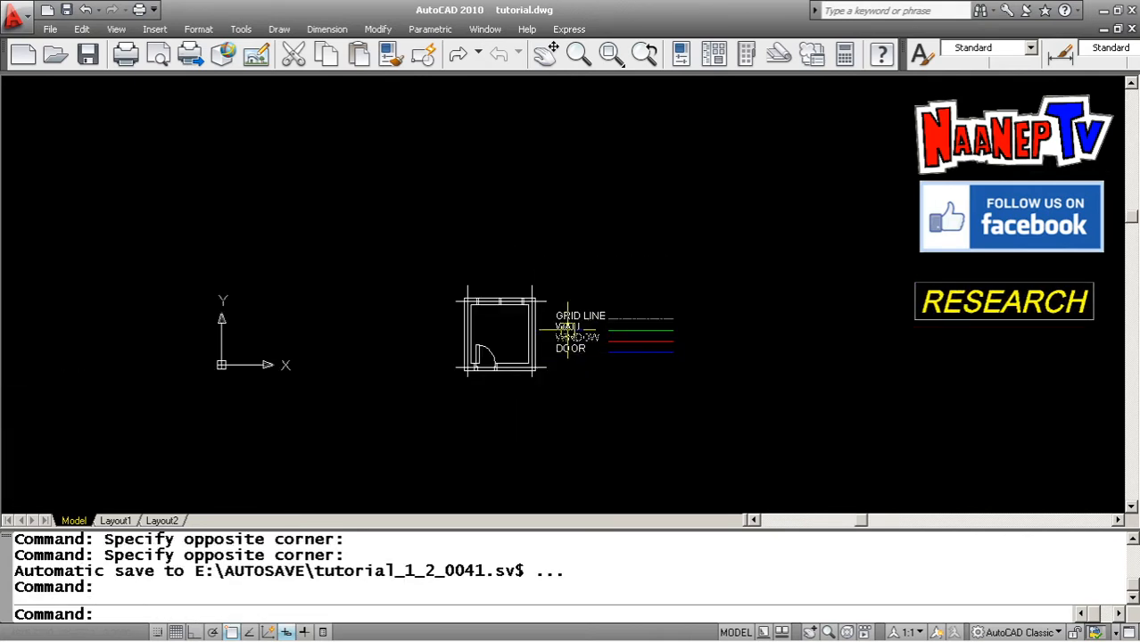
scroll(519, 361, down, 4)
scroll(665, 306, up, 4)
scroll(606, 286, up, 2)
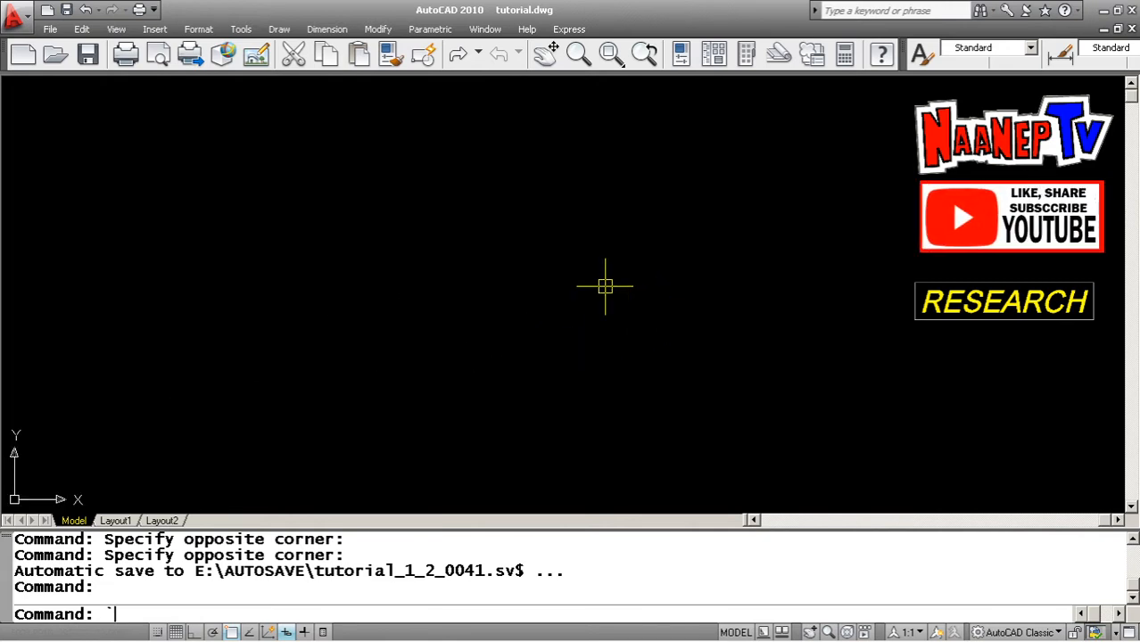
key(Escape)
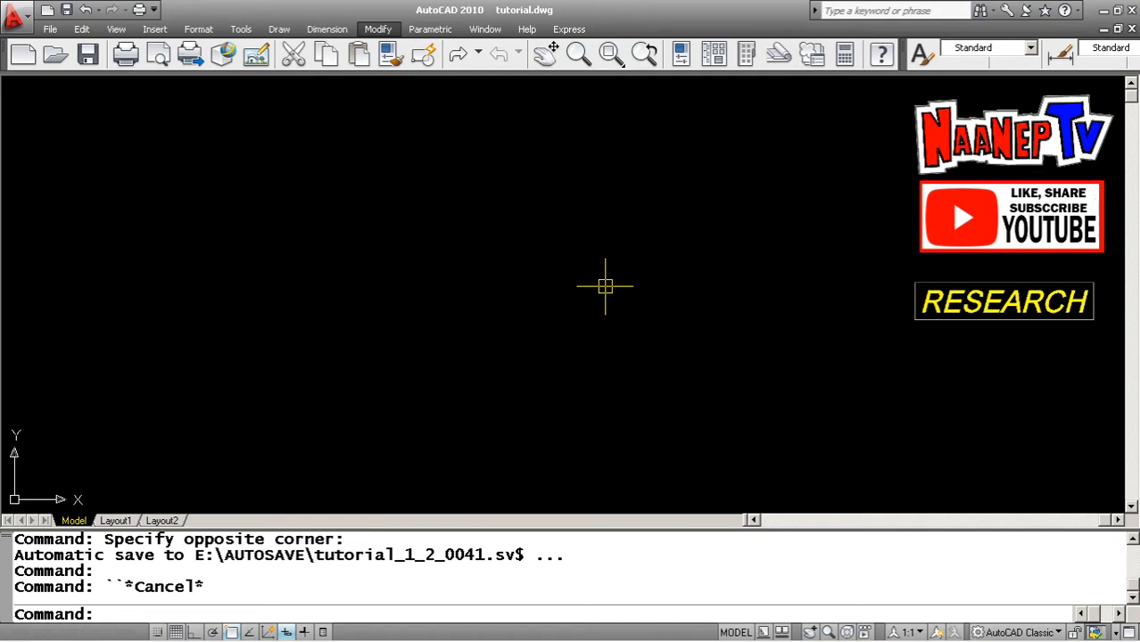
click(353, 176)
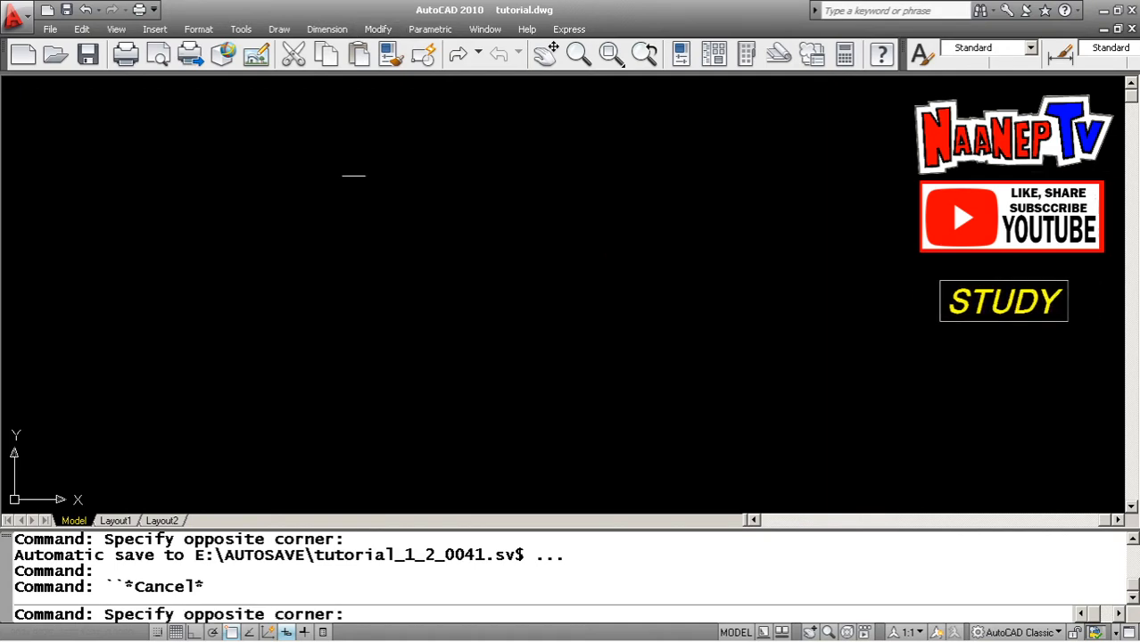
click(225, 182)
key(Escape)
key(Escape)
Draw a long vertical line with Ortho mode on, beside the reference plan, as the first grid line
text(L)
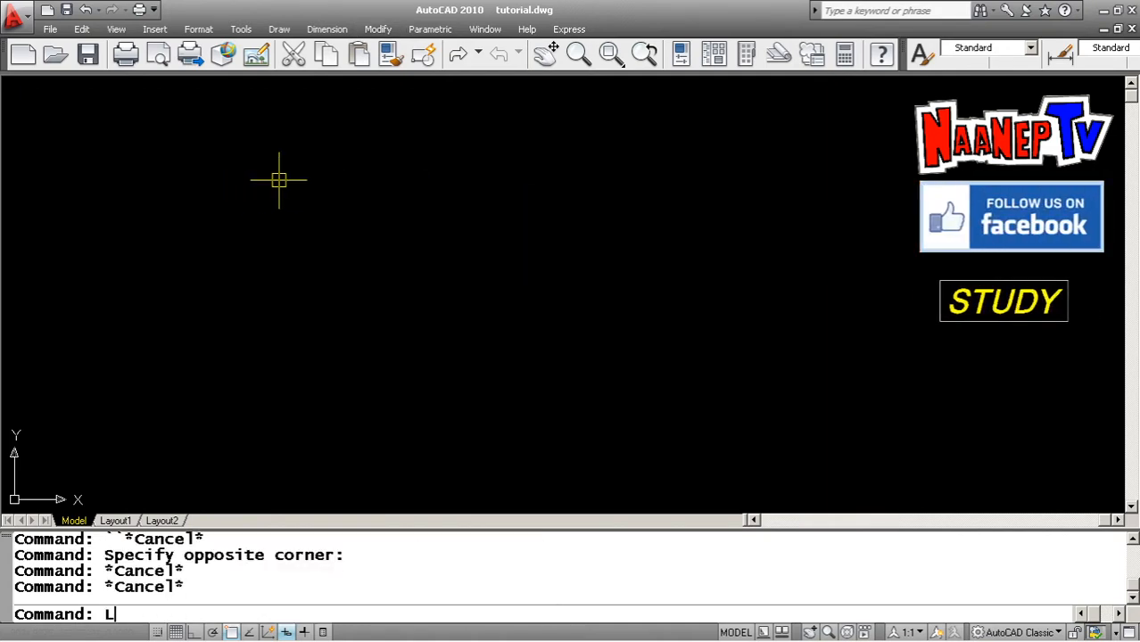
key(Return)
click(250, 148)
scroll(259, 406, down, 5)
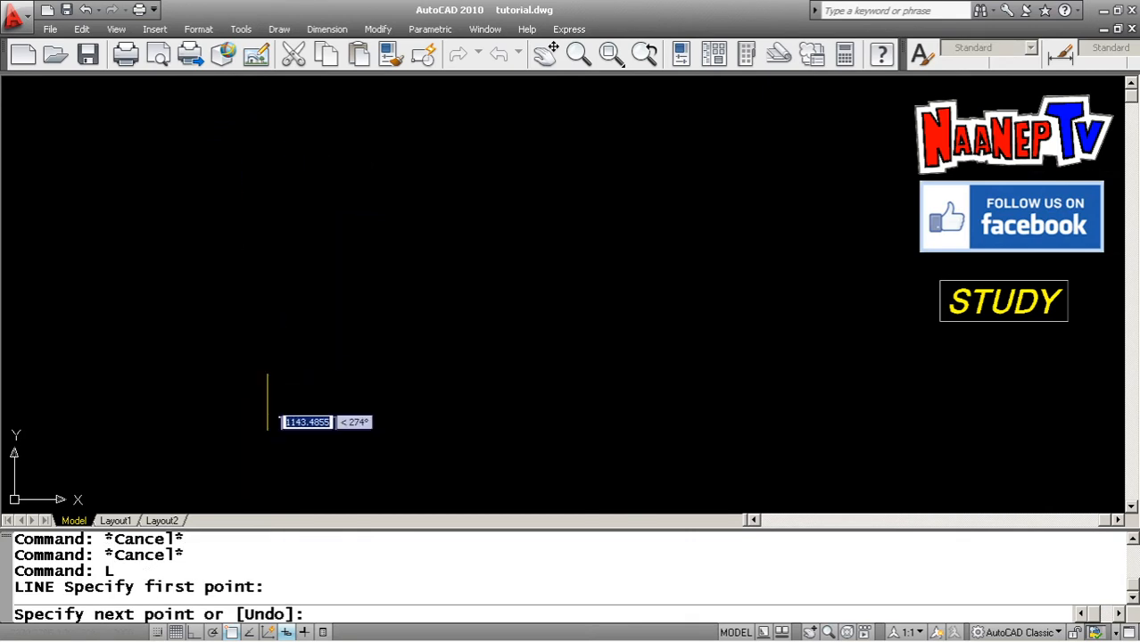
key(F8)
click(275, 438)
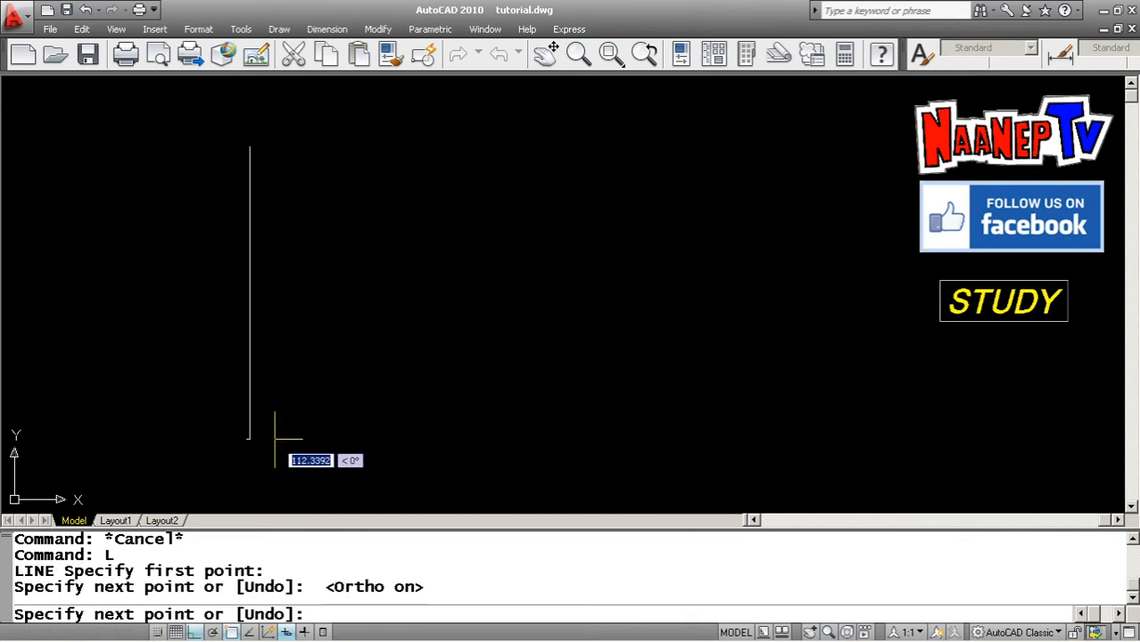
key(Escape)
key(Escape)
key(Escape)
key(Escape)
key(Escape)
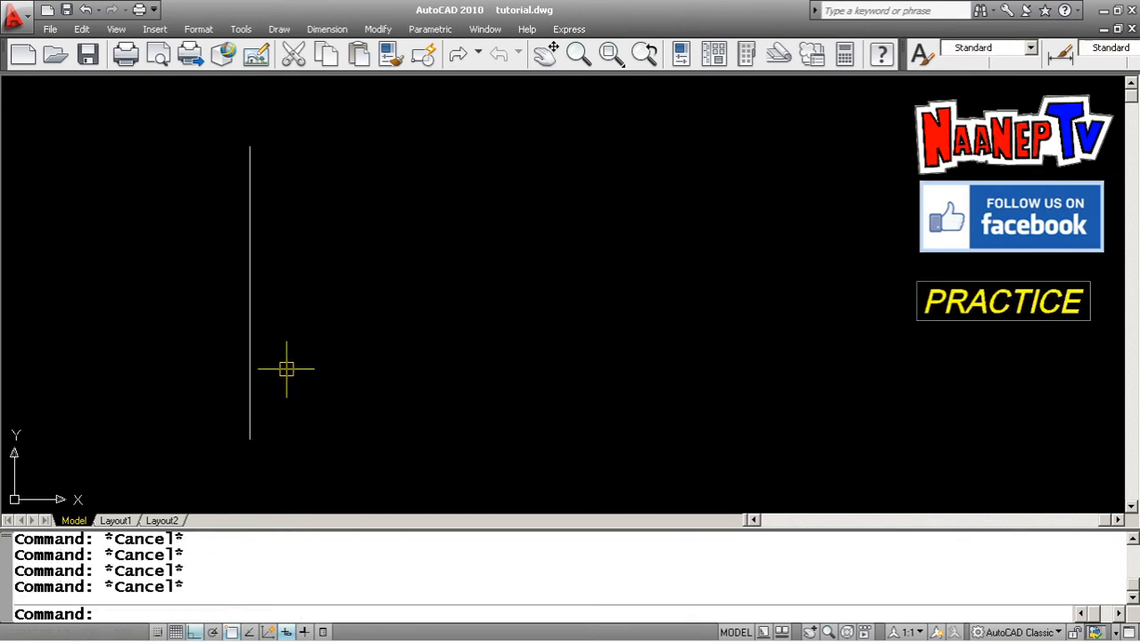
text(O)
key(Return)
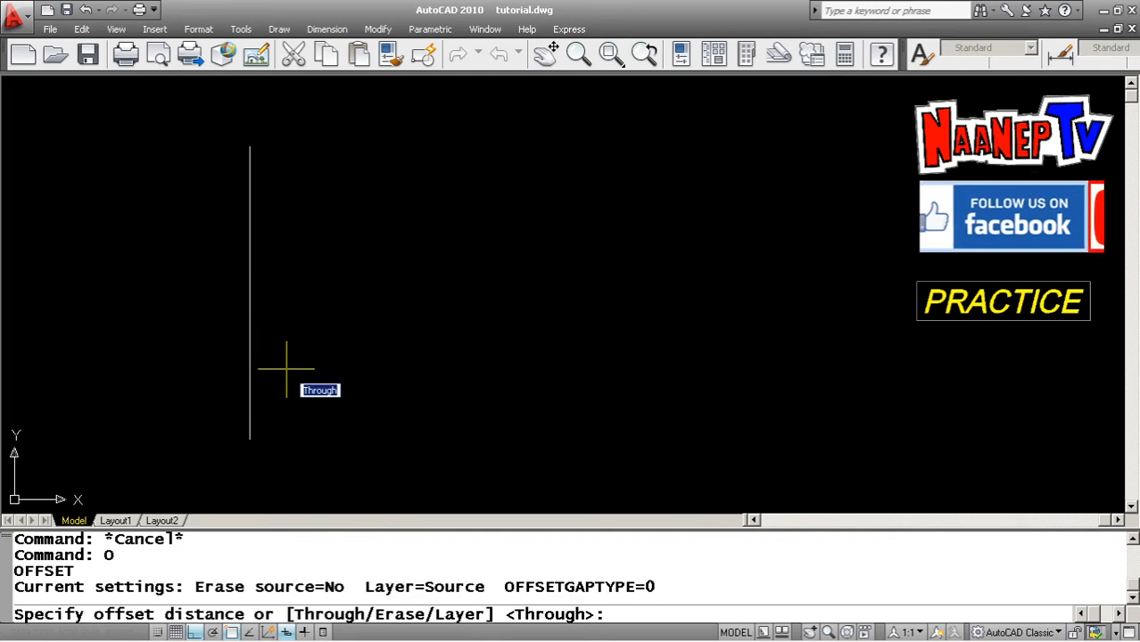
key(Escape)
key(Escape)
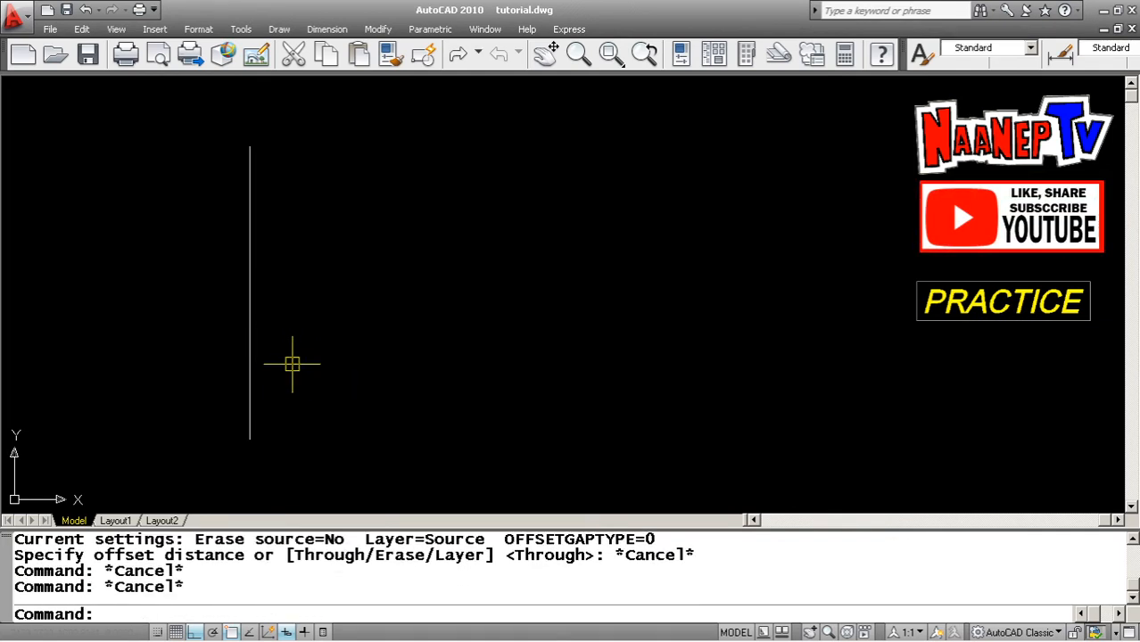
key(Escape)
key(Escape)
Draw a long horizontal line crossing the vertical line as the first horizontal grid line
text(L)
key(Return)
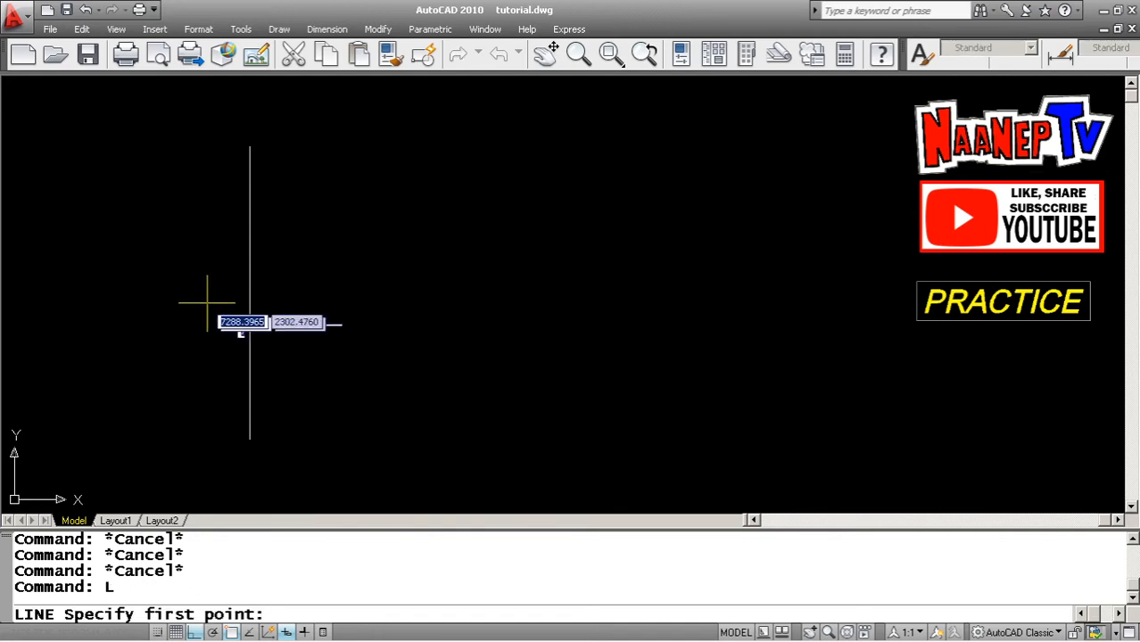
click(154, 267)
click(568, 268)
key(Escape)
key(Escape)
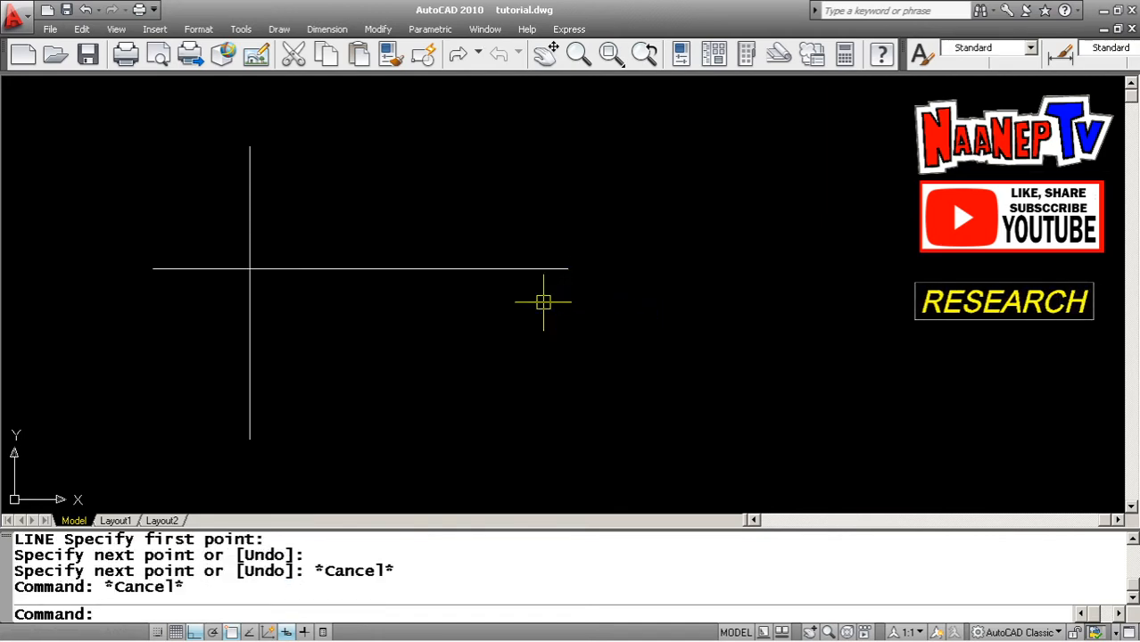
Copy the horizontal line to several positions above and below to form the horizontal grid lines
text(COP)
key(Return)
click(507, 298)
click(445, 232)
key(Return)
click(555, 172)
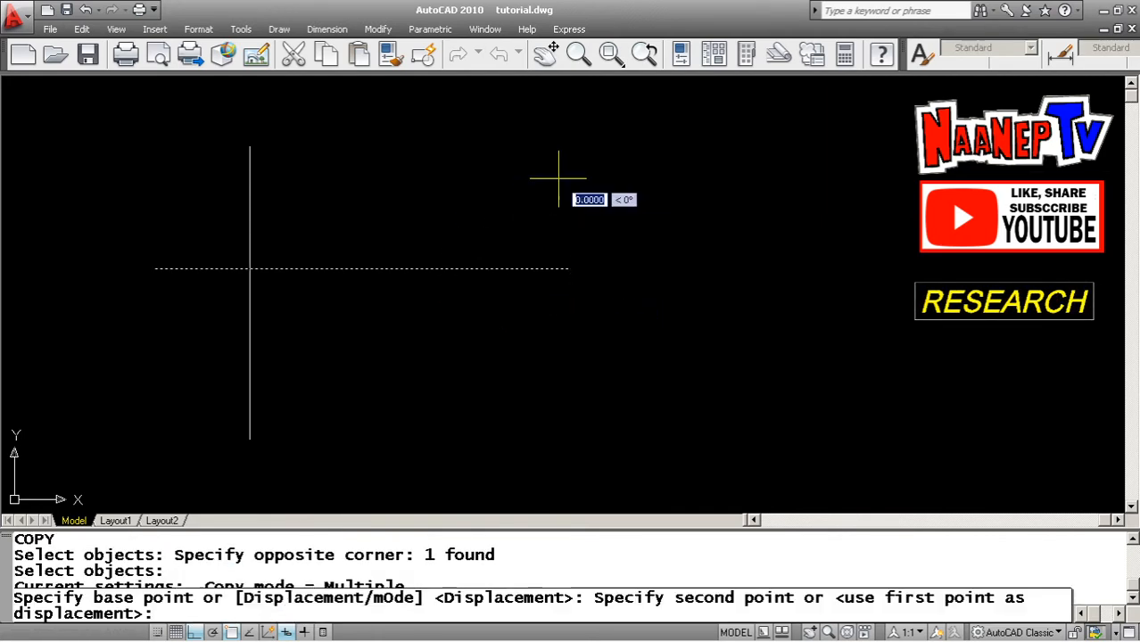
click(575, 203)
click(555, 241)
click(564, 292)
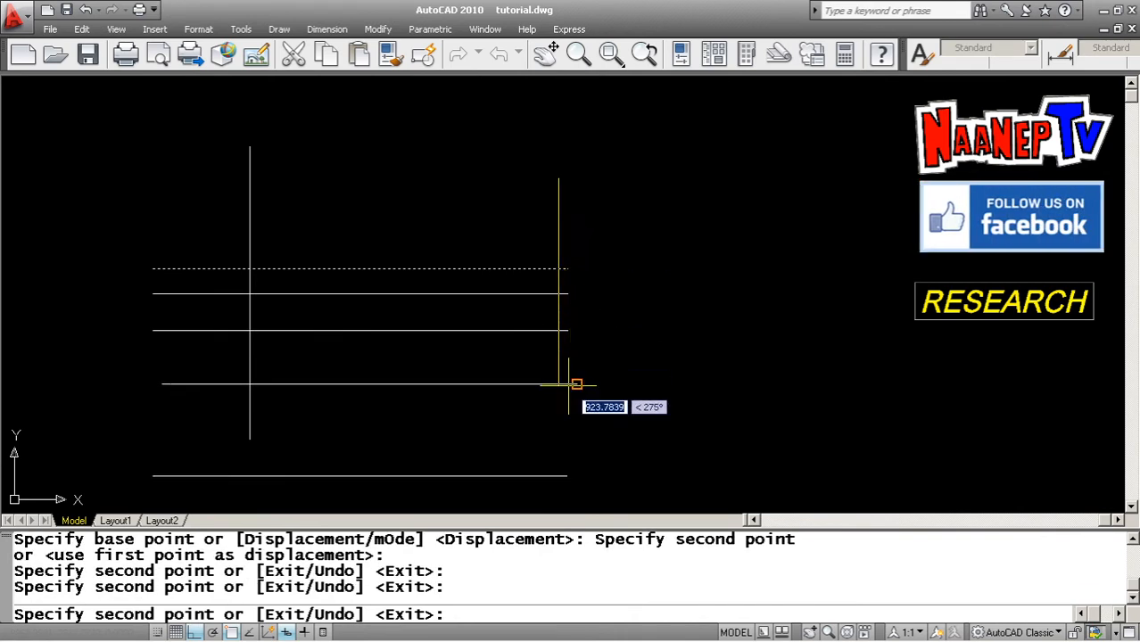
click(570, 381)
click(585, 121)
scroll(560, 254, down, 2)
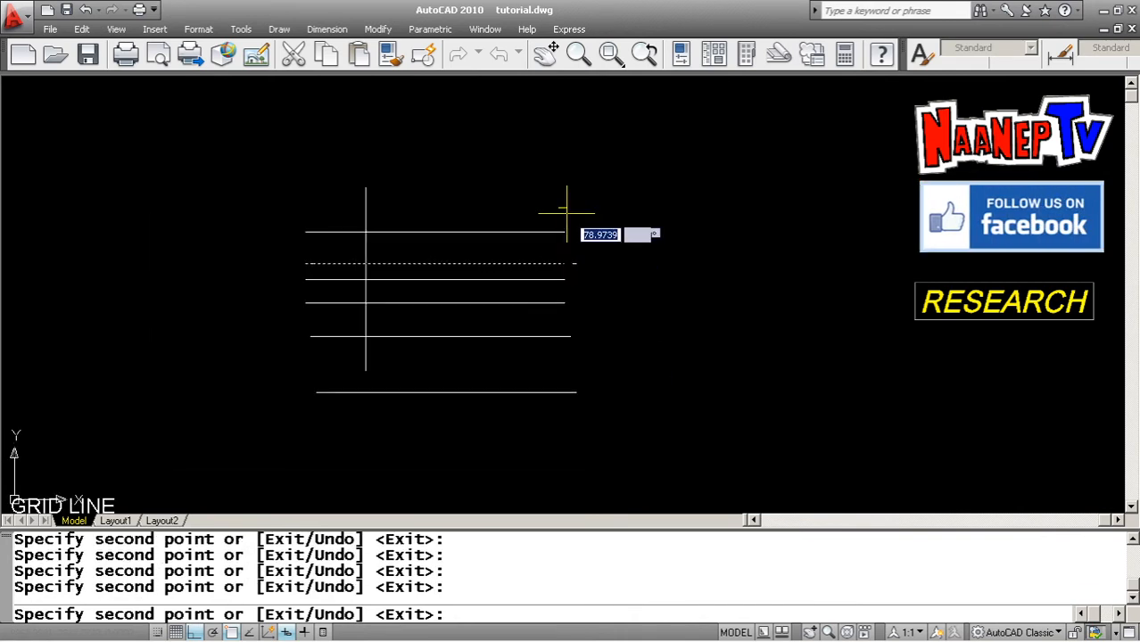
key(Escape)
key(Escape)
key(Escape)
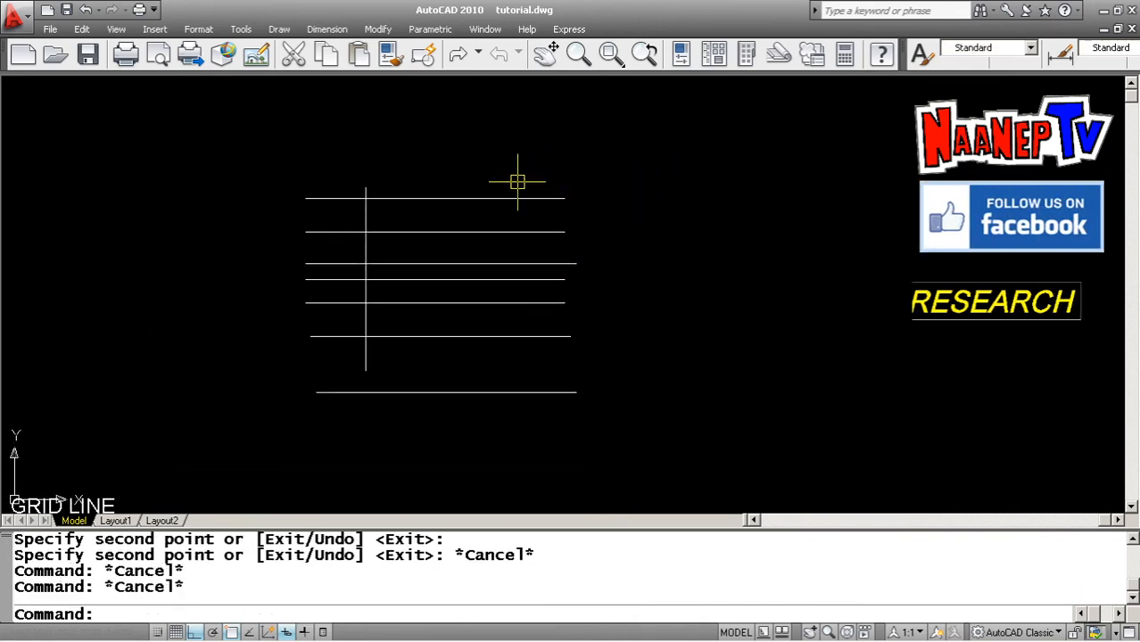
Copy the vertical line five times to the right to form the vertical grid lines
text(COP)
key(Return)
click(368, 224)
key(Return)
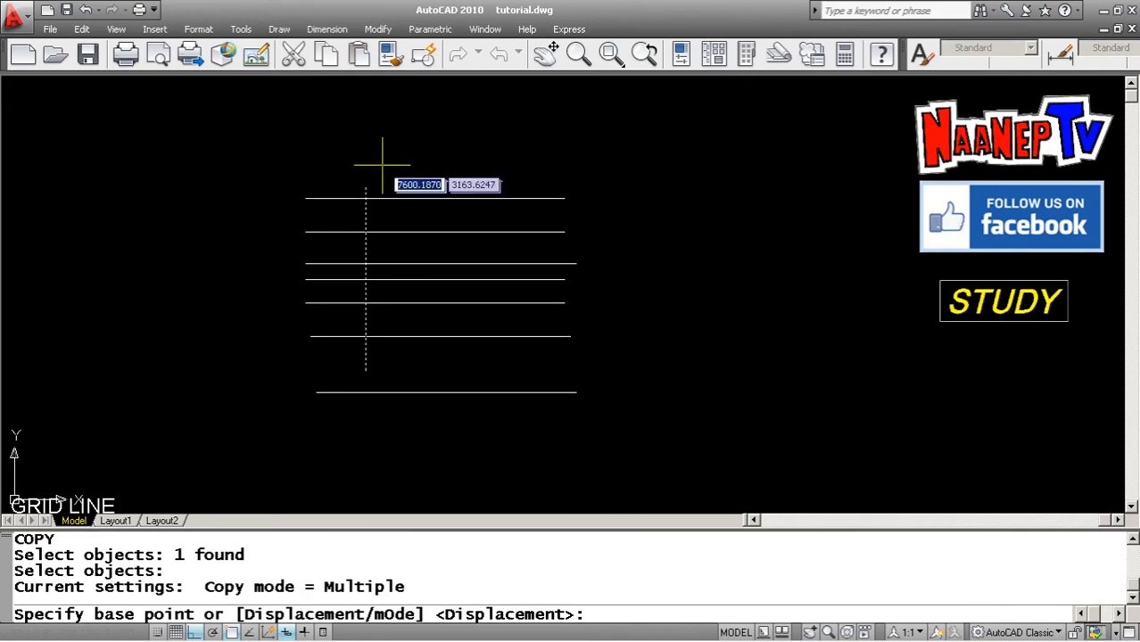
click(374, 160)
click(402, 160)
click(423, 158)
click(449, 153)
click(514, 144)
click(529, 143)
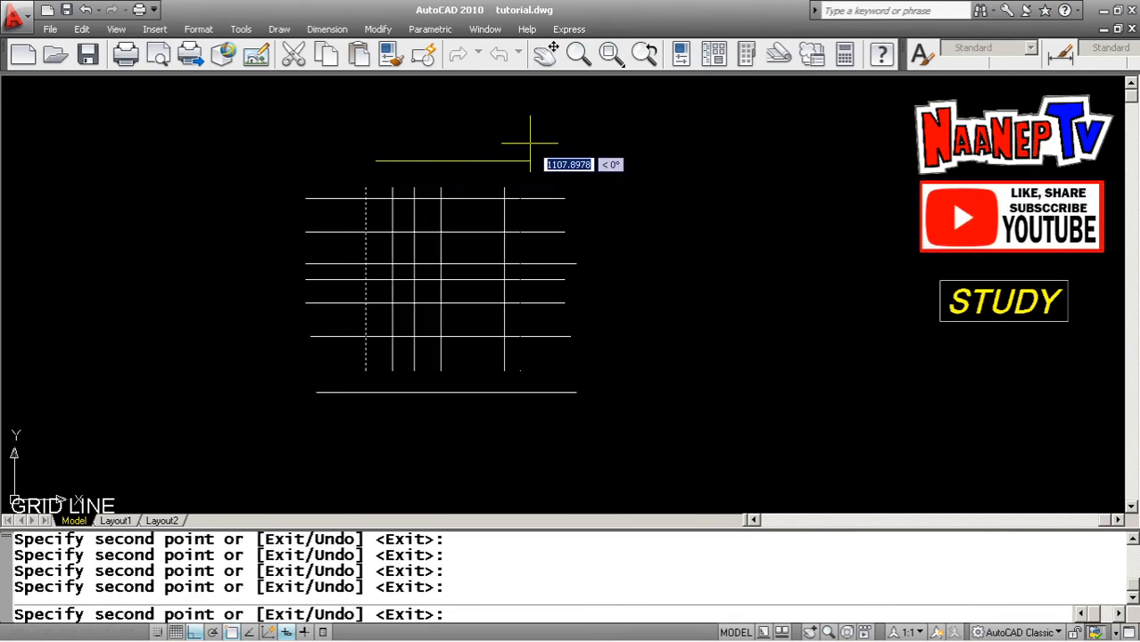
key(Escape)
Erase the lowest horizontal grid line with the Erase command
scroll(552, 237, up, 5)
scroll(588, 284, down, 3)
scroll(469, 295, up, 3)
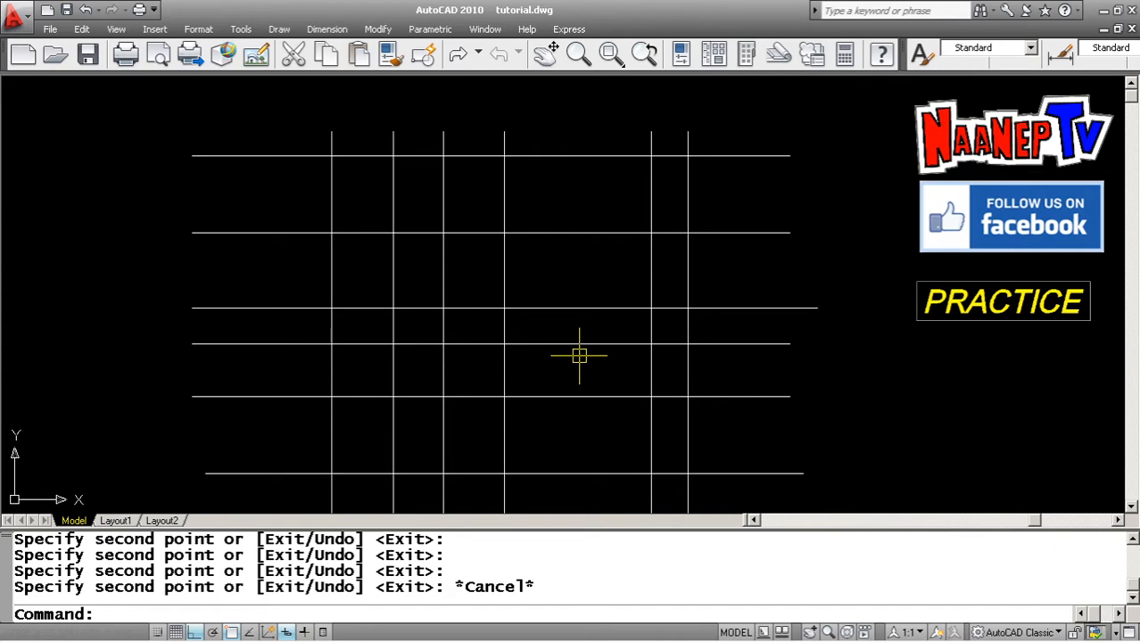
scroll(494, 329, down, 2)
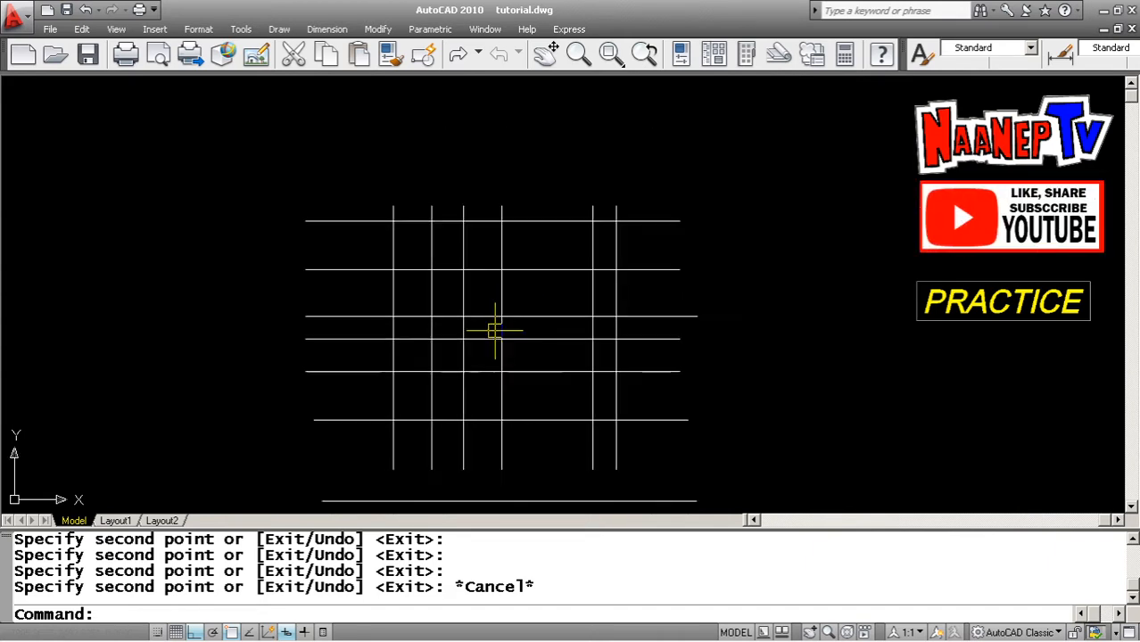
scroll(522, 376, down, 2)
scroll(514, 381, up, 3)
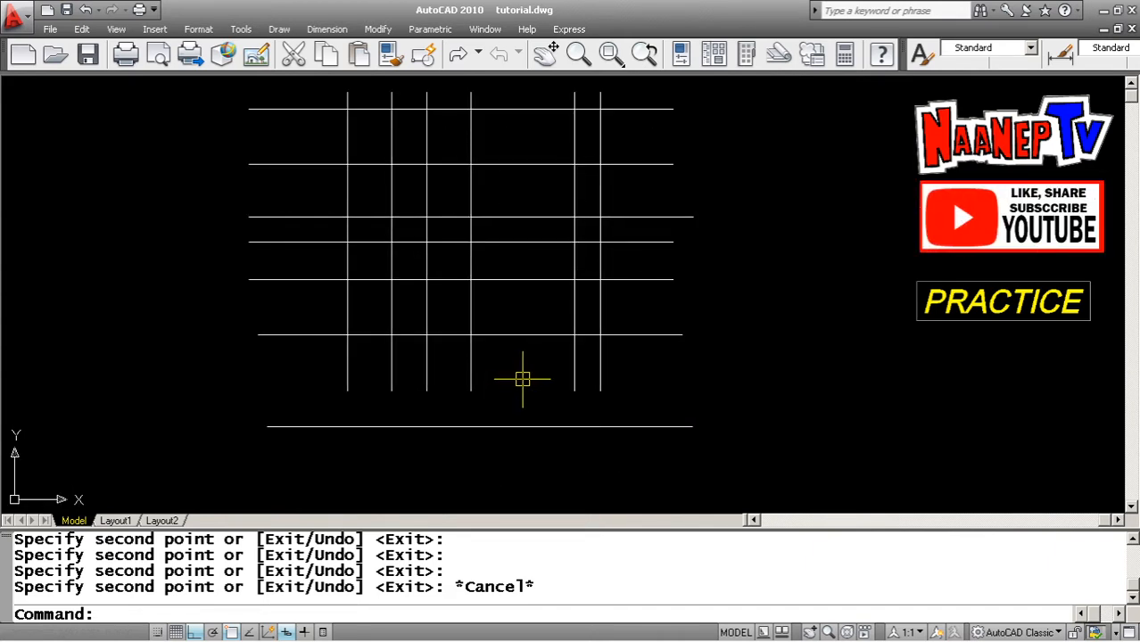
key(Escape)
key(Escape)
text(E)
key(Return)
click(541, 468)
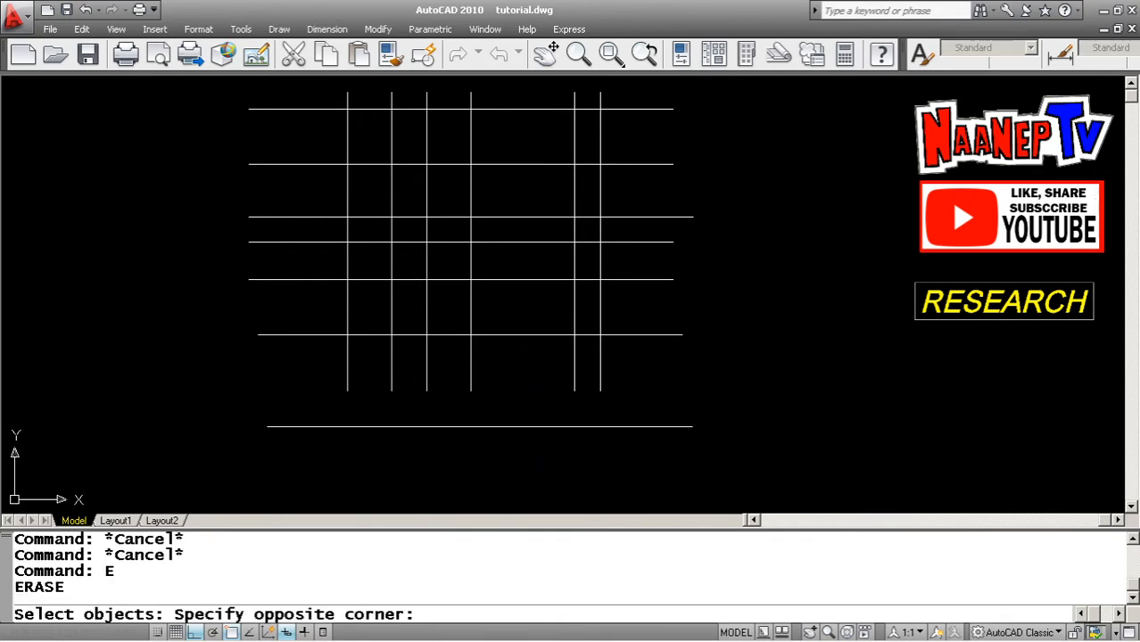
click(506, 401)
key(Return)
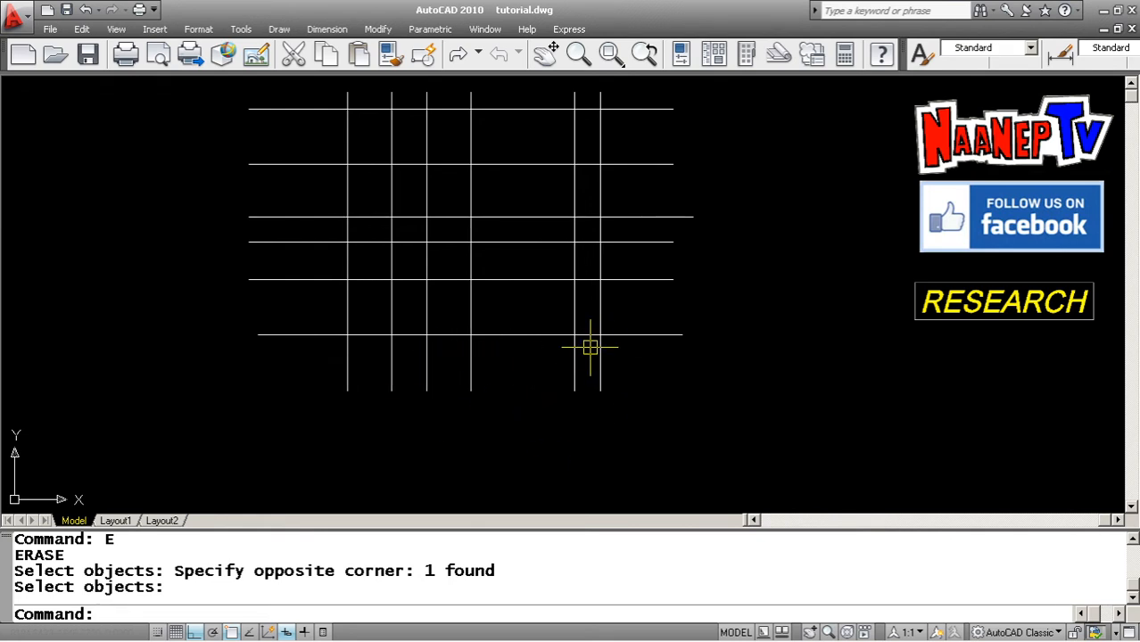
Compare the new grid lines against the grid of the reference floor plan
scroll(590, 346, down, 5)
scroll(531, 331, up, 4)
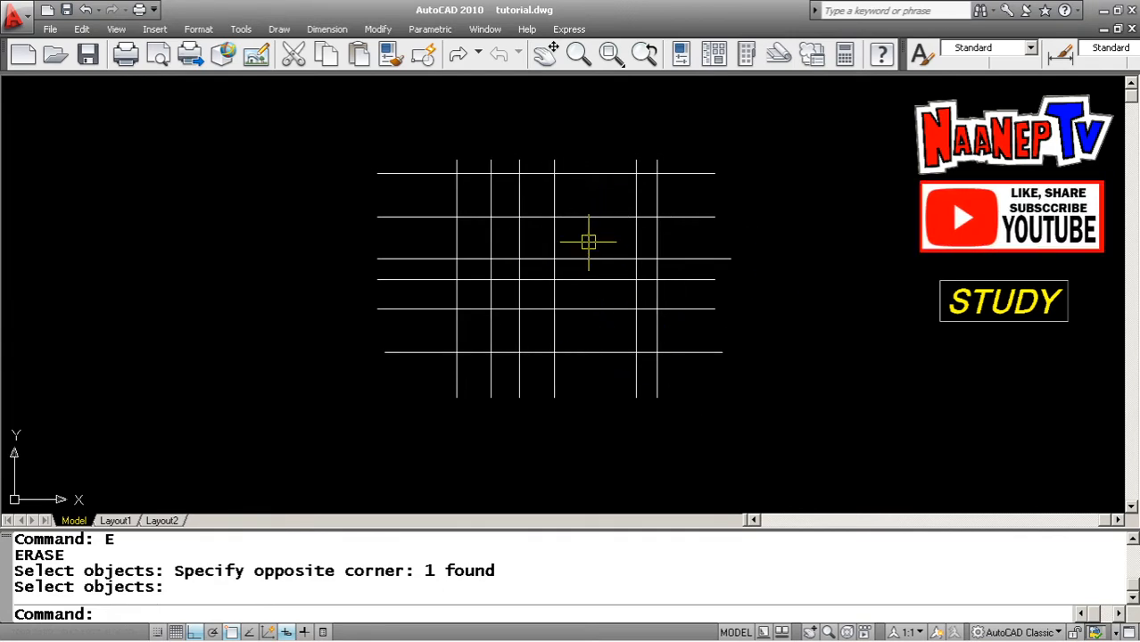
scroll(588, 242, down, 8)
scroll(435, 348, up, 5)
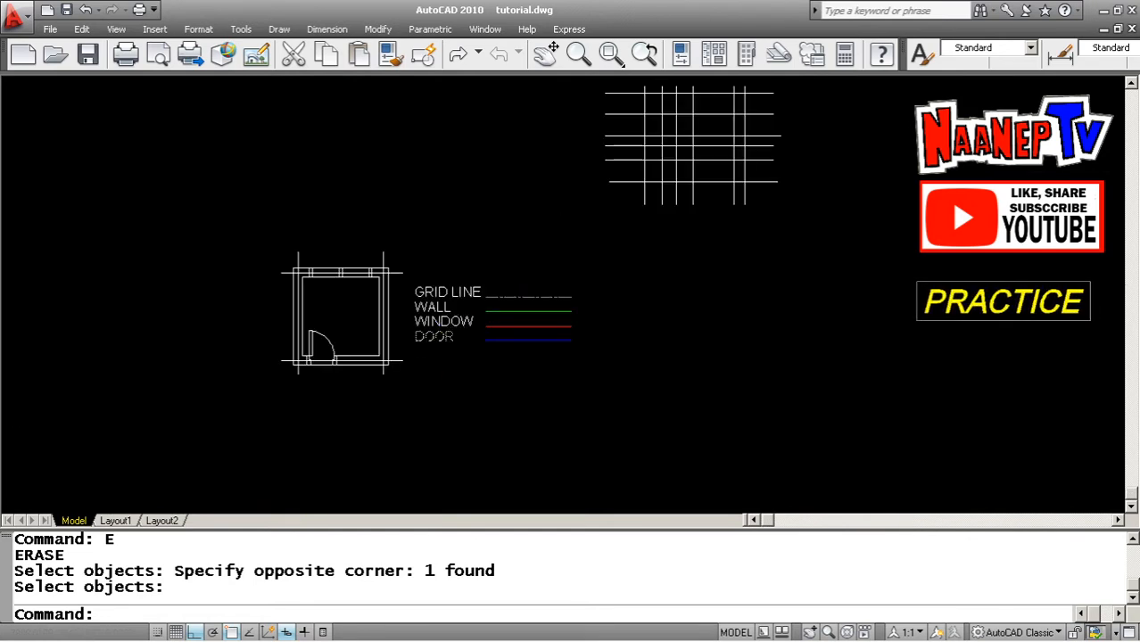
scroll(473, 325, up, 5)
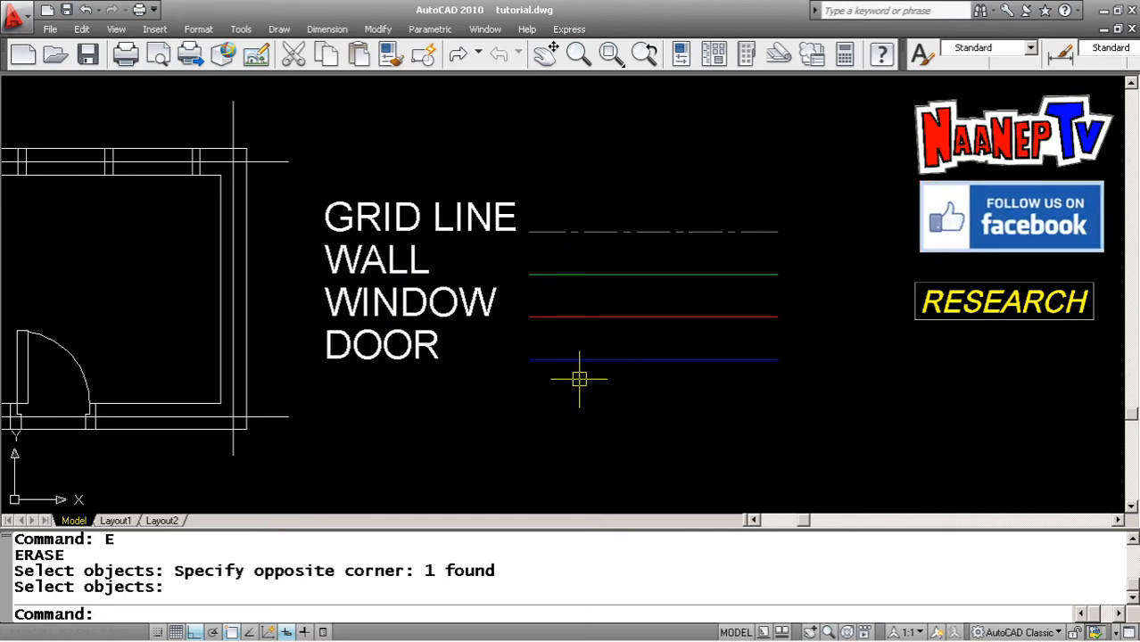
scroll(241, 331, down, 7)
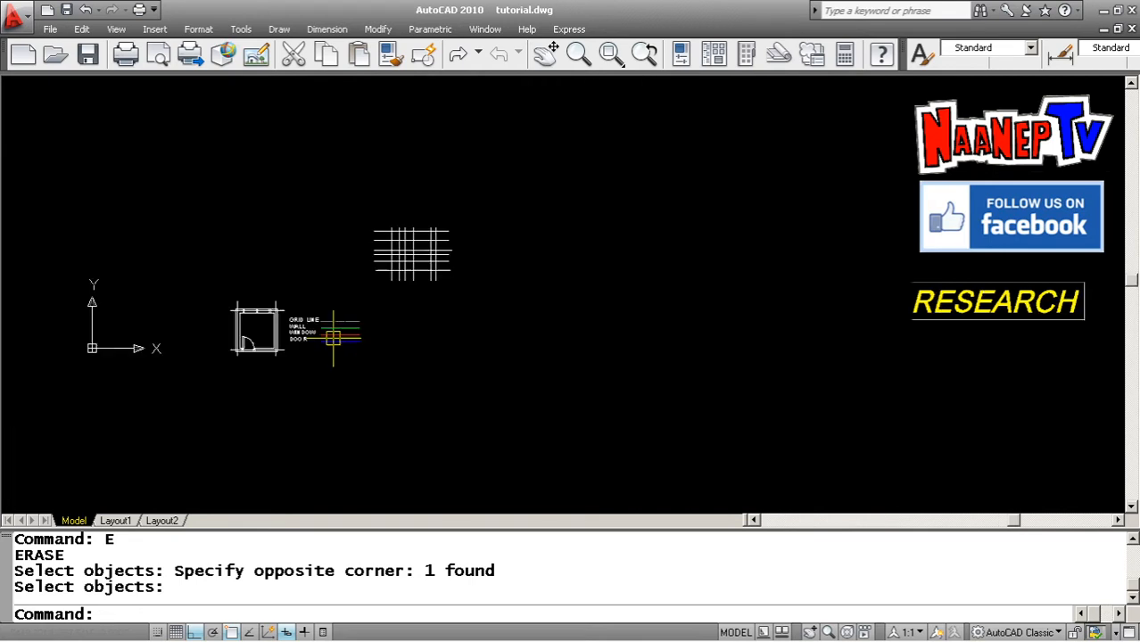
scroll(451, 249, up, 6)
scroll(456, 246, down, 5)
scroll(376, 262, up, 7)
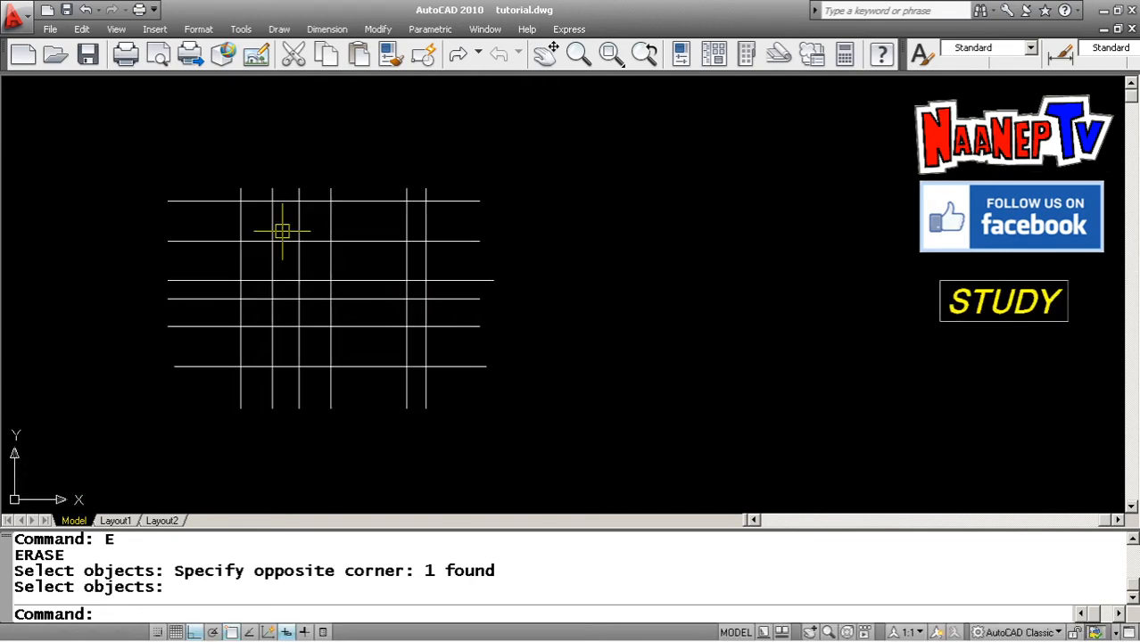
scroll(387, 305, down, 5)
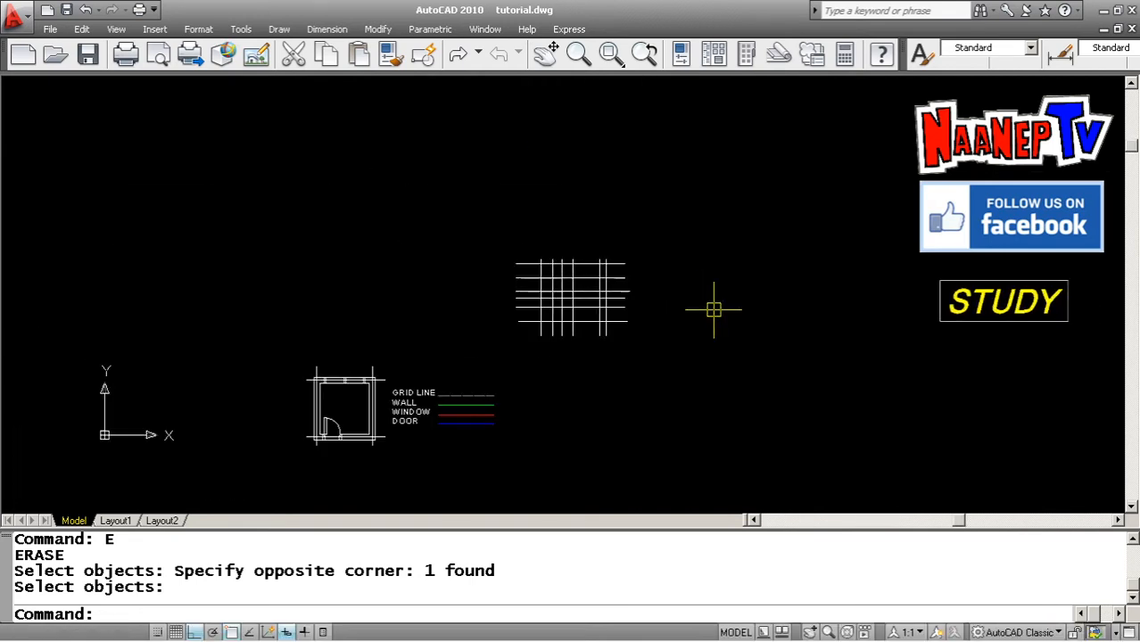
scroll(331, 445, up, 6)
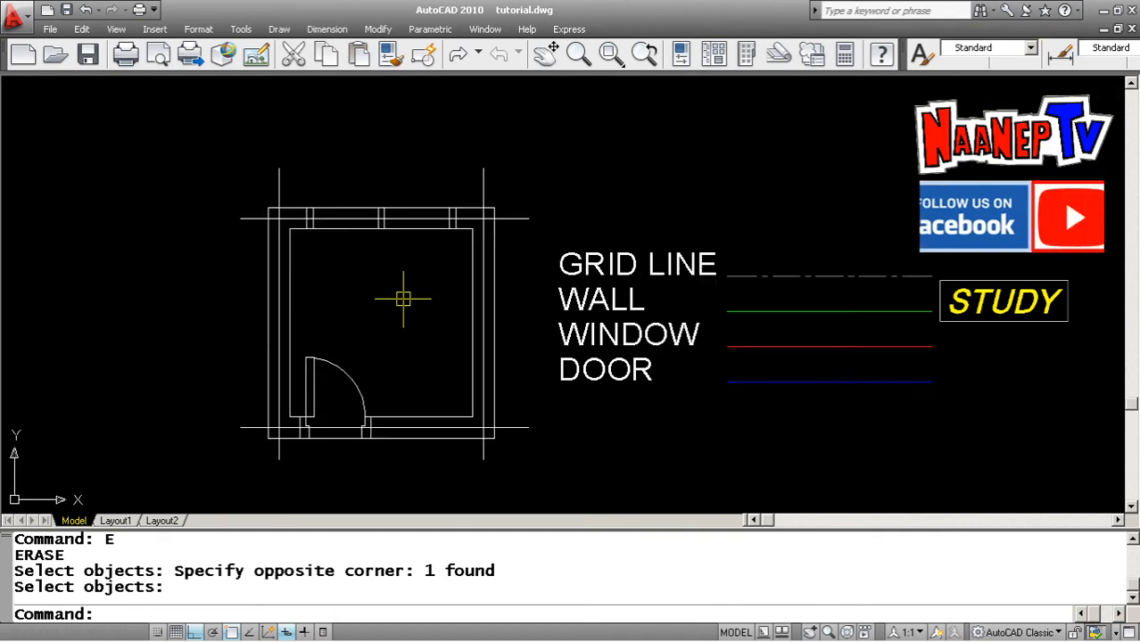
scroll(371, 329, down, 5)
scroll(394, 318, up, 4)
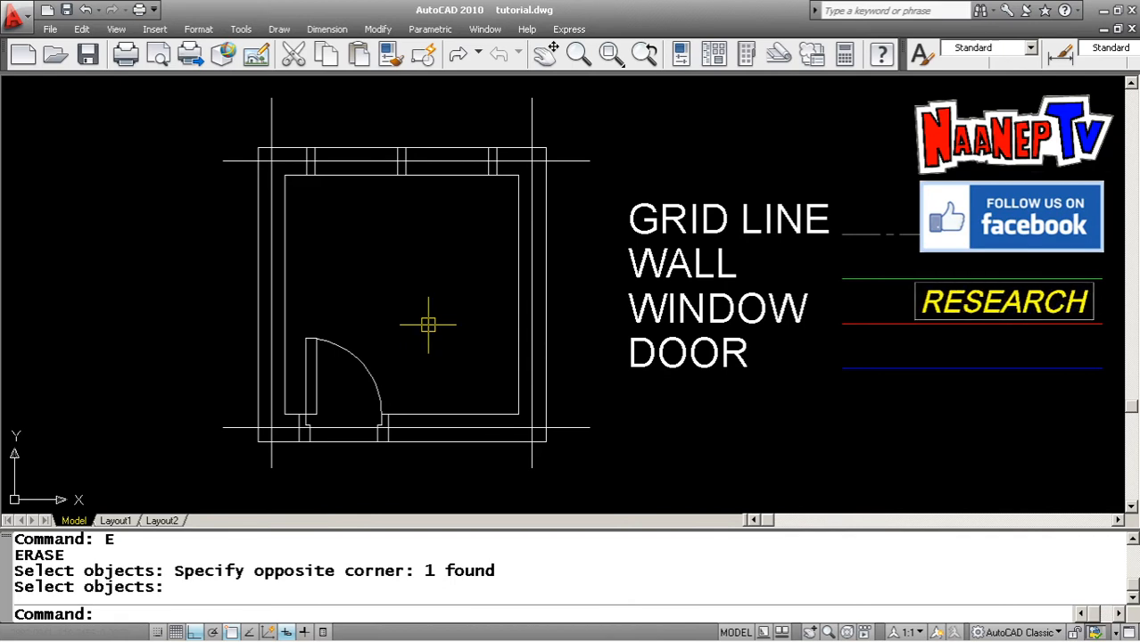
key(Escape)
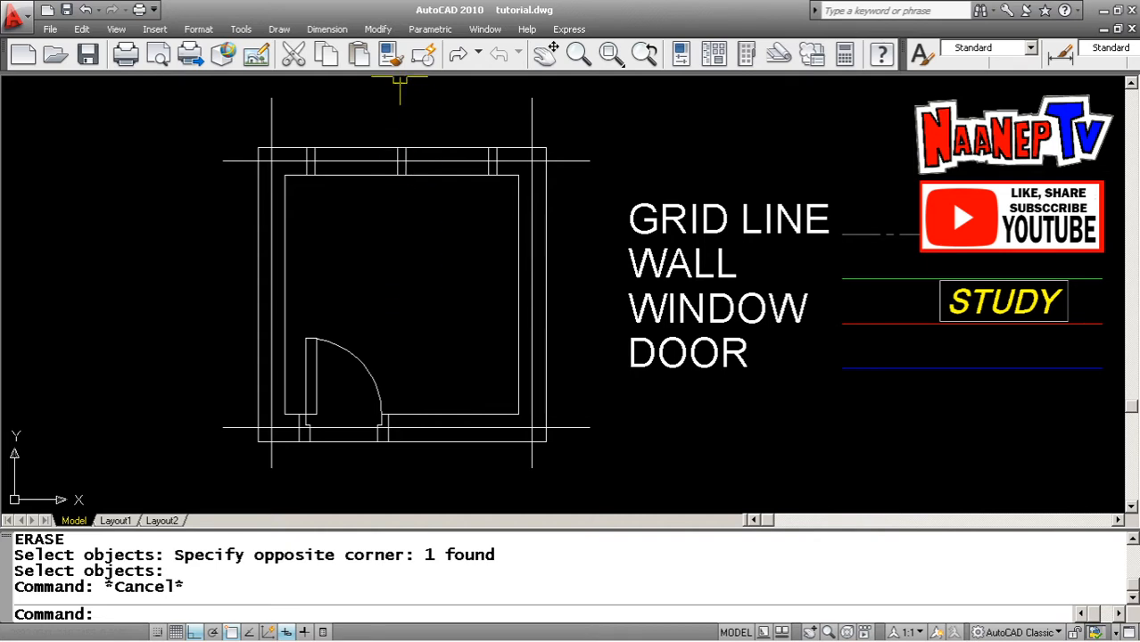
click(378, 30)
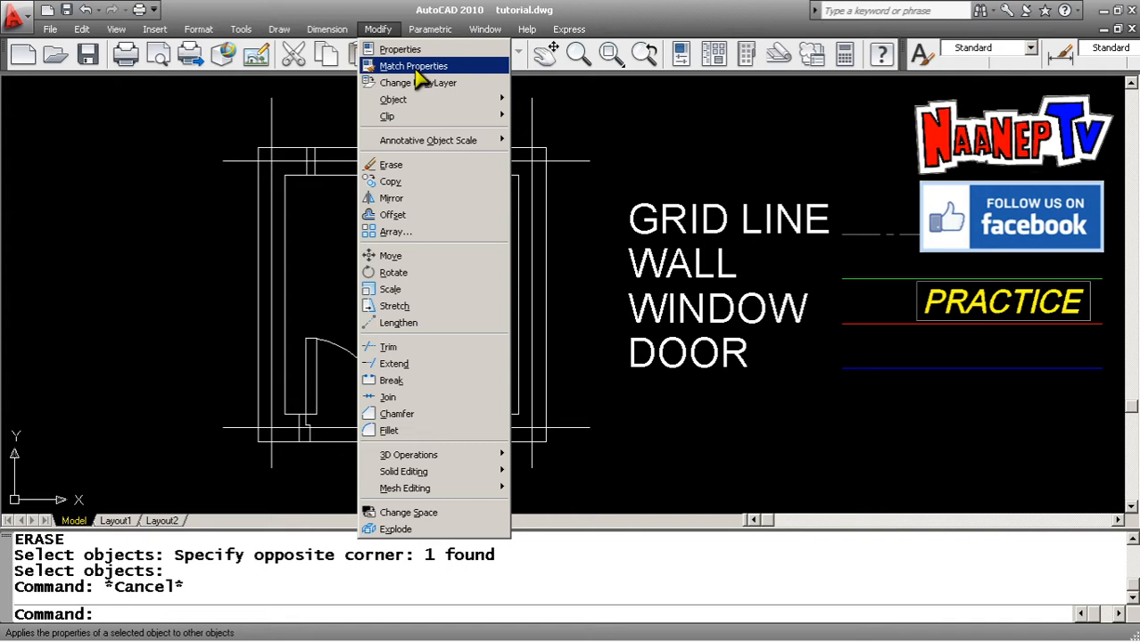
click(114, 260)
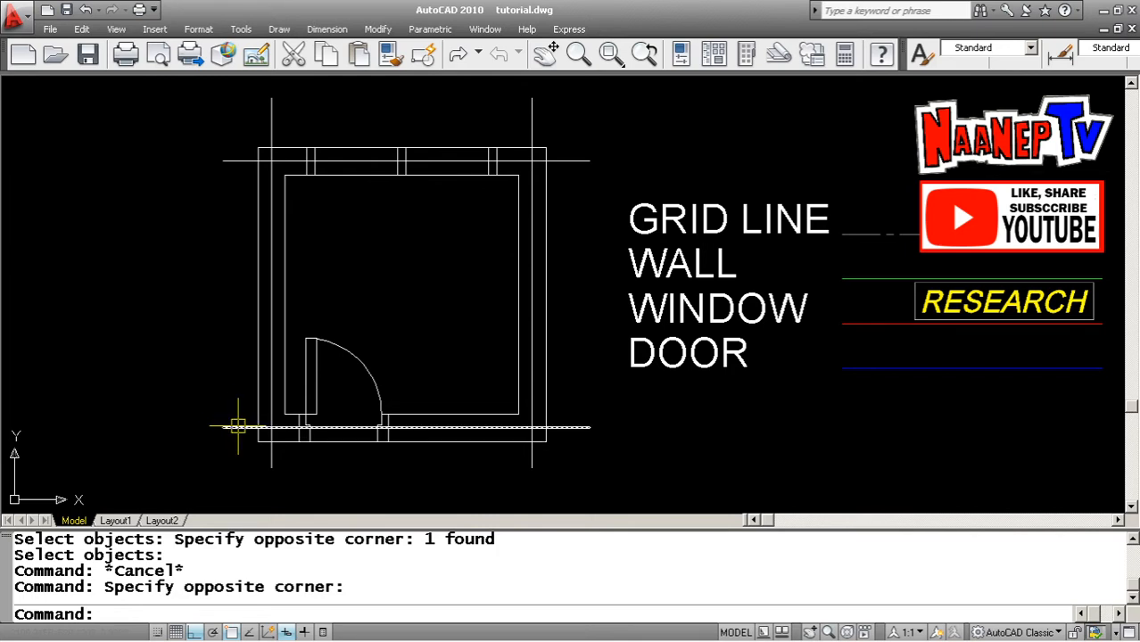
Use Match Properties to apply the WALL legend line's properties to all the room's wall outlines
text(MP)
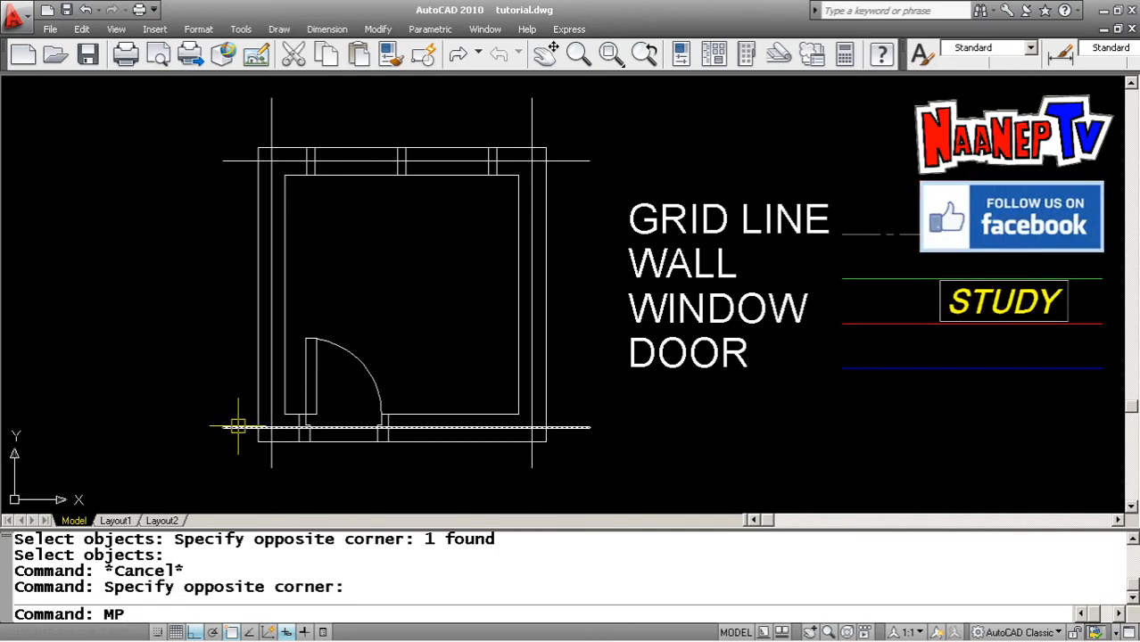
key(Return)
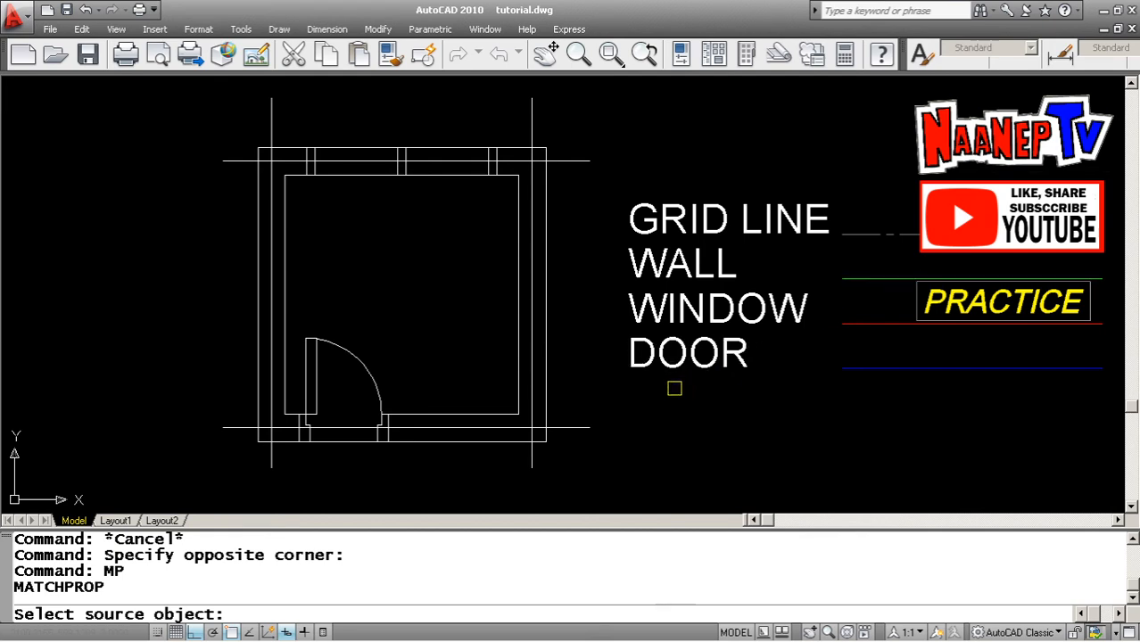
click(881, 280)
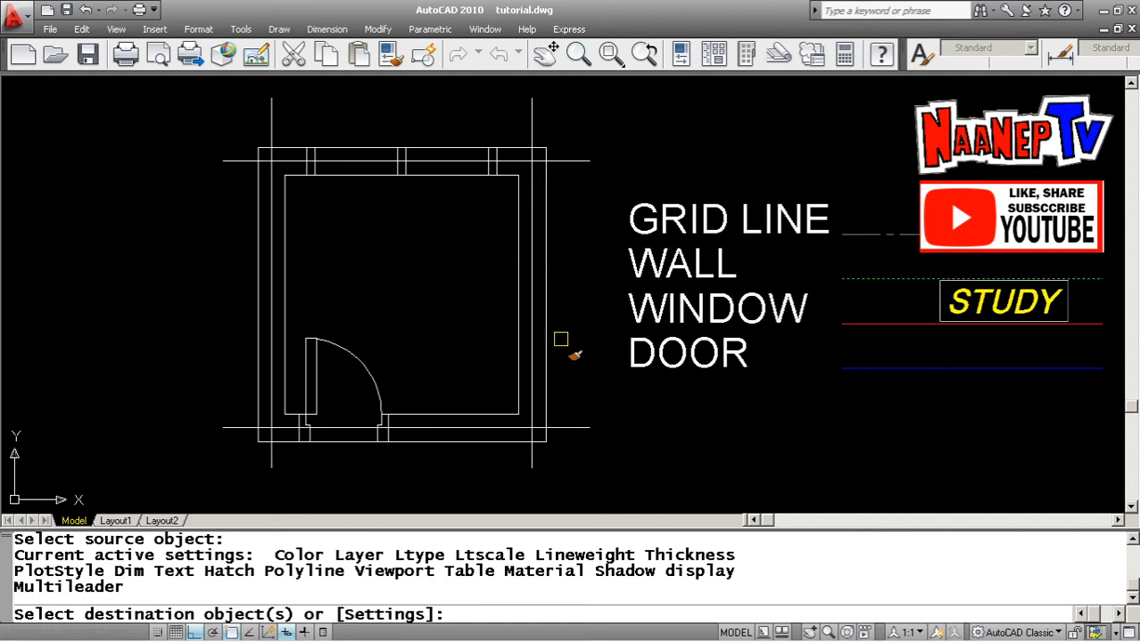
click(546, 216)
click(517, 337)
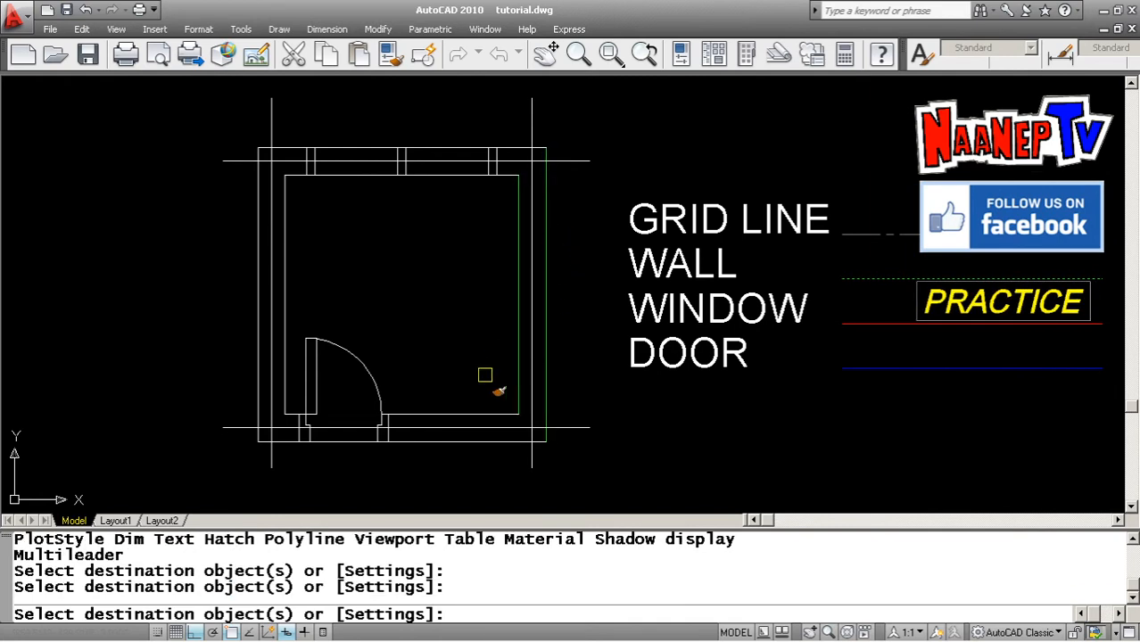
click(469, 414)
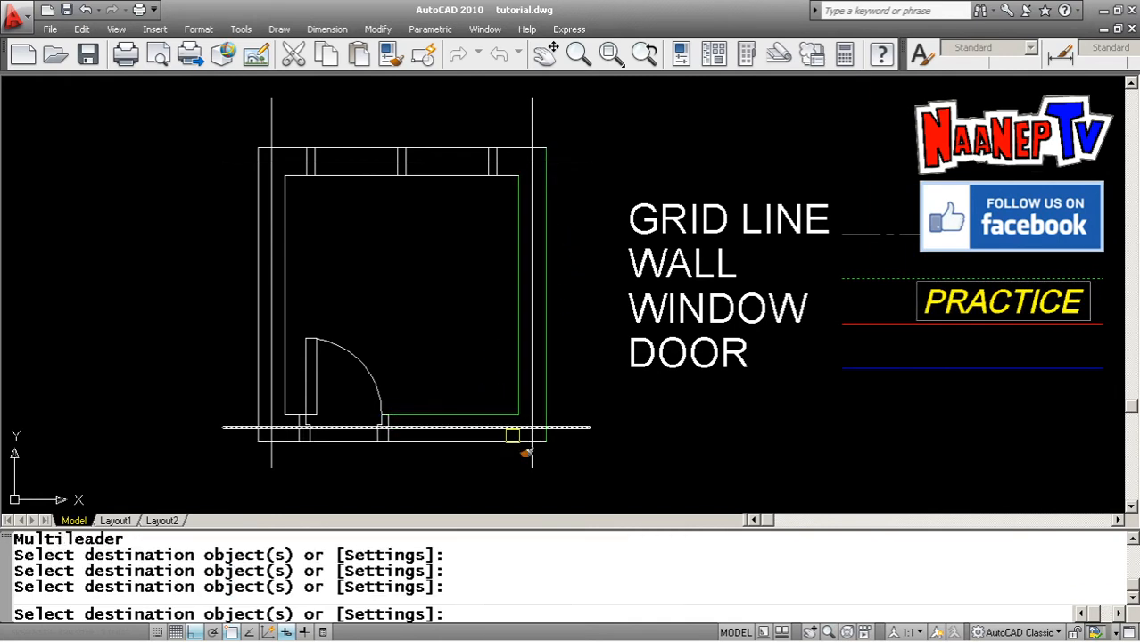
click(493, 440)
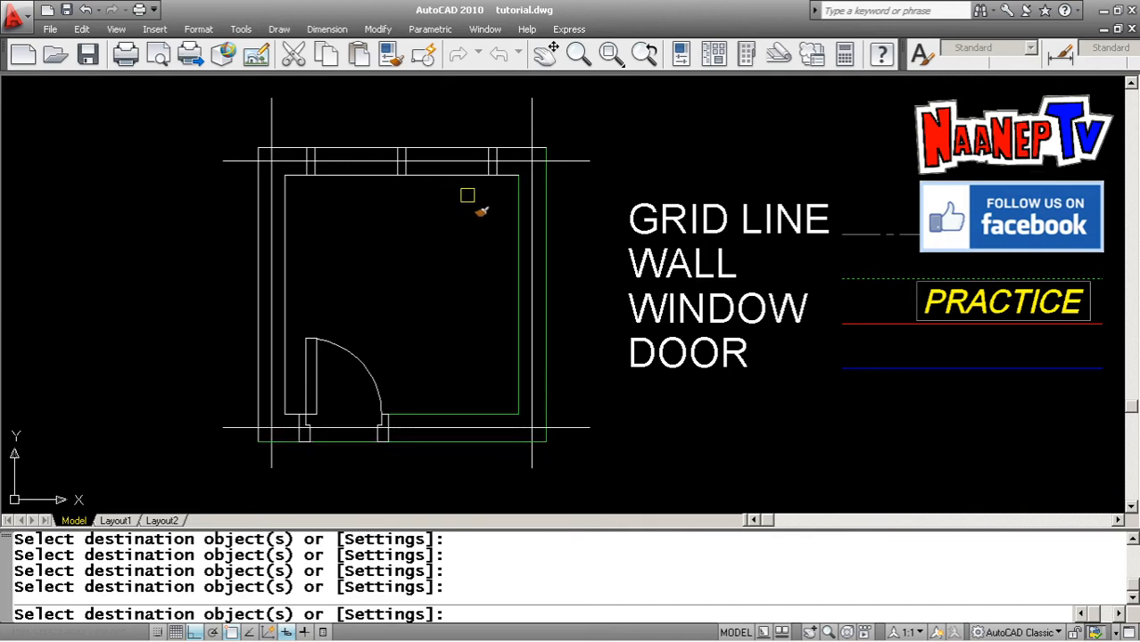
click(516, 148)
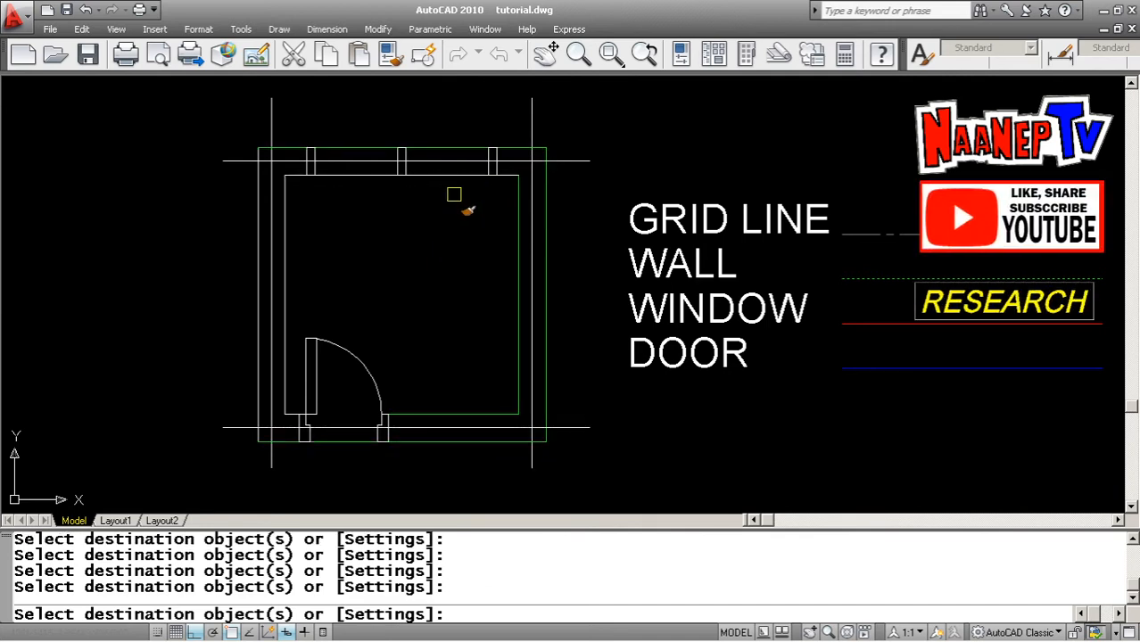
click(452, 177)
click(286, 214)
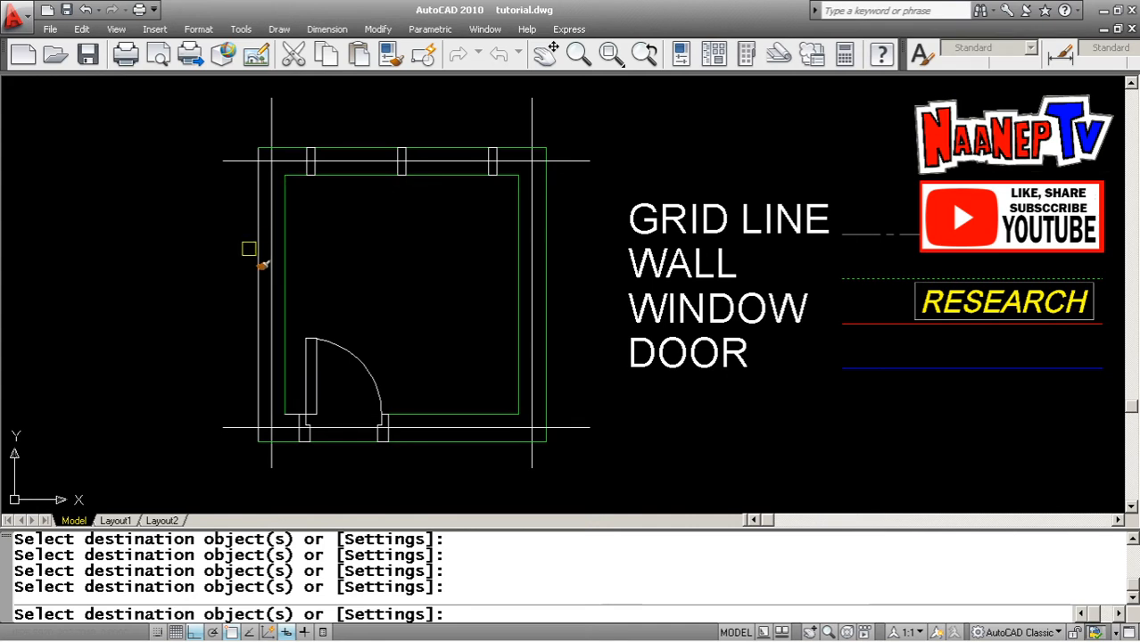
click(257, 249)
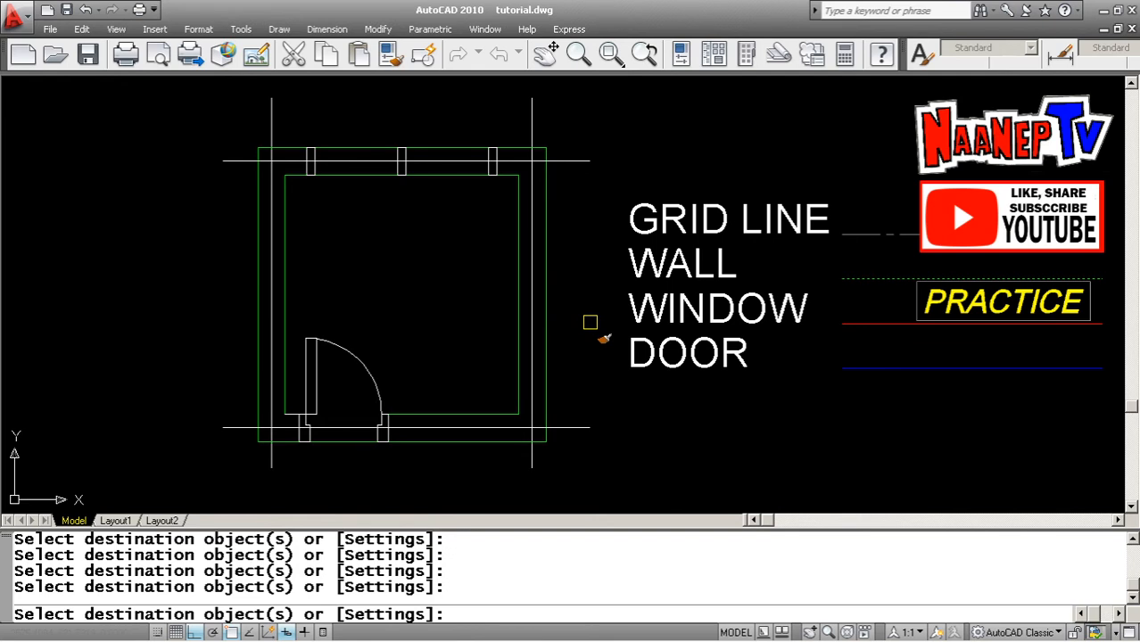
key(Return)
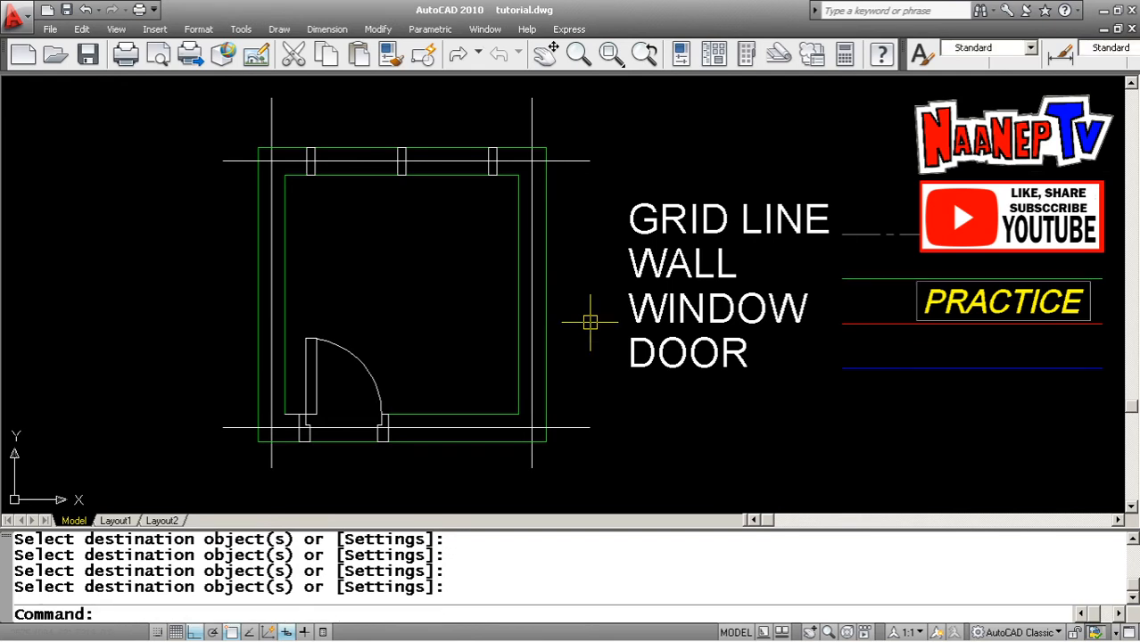
Match the wall line's properties onto the short wall segment beside the door
key(Return)
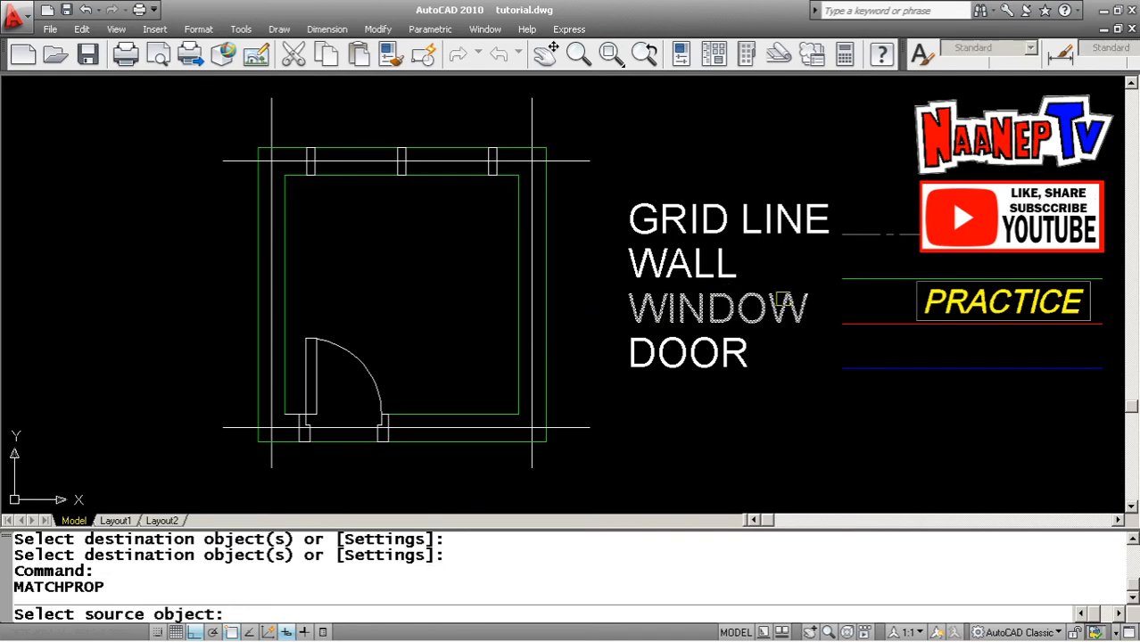
click(881, 279)
scroll(307, 419, up, 5)
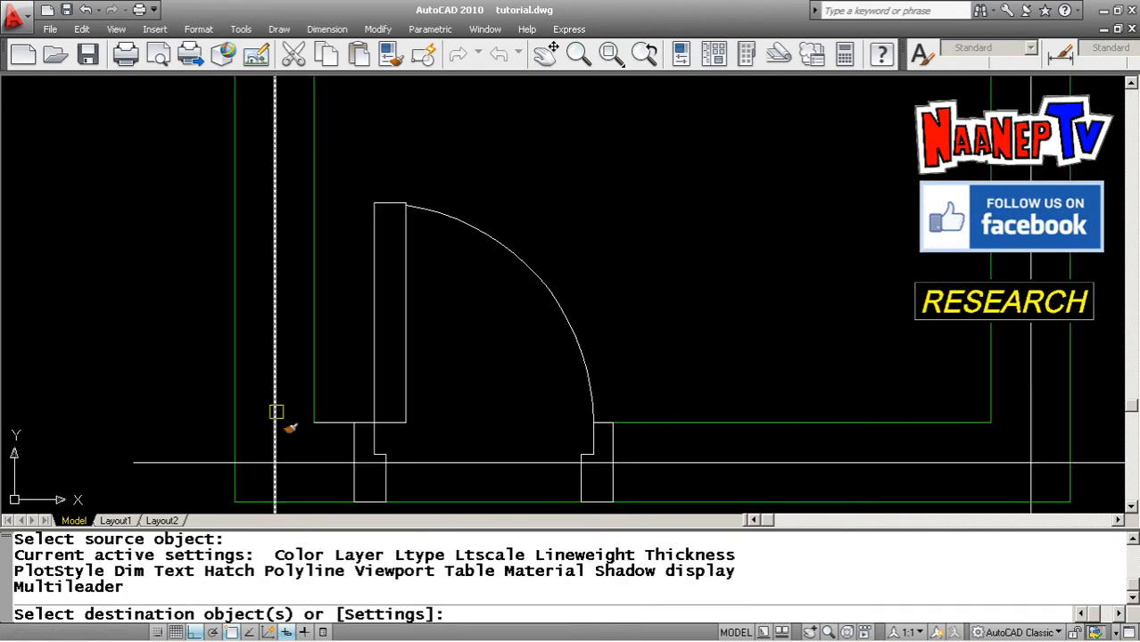
click(354, 428)
scroll(366, 410, down, 5)
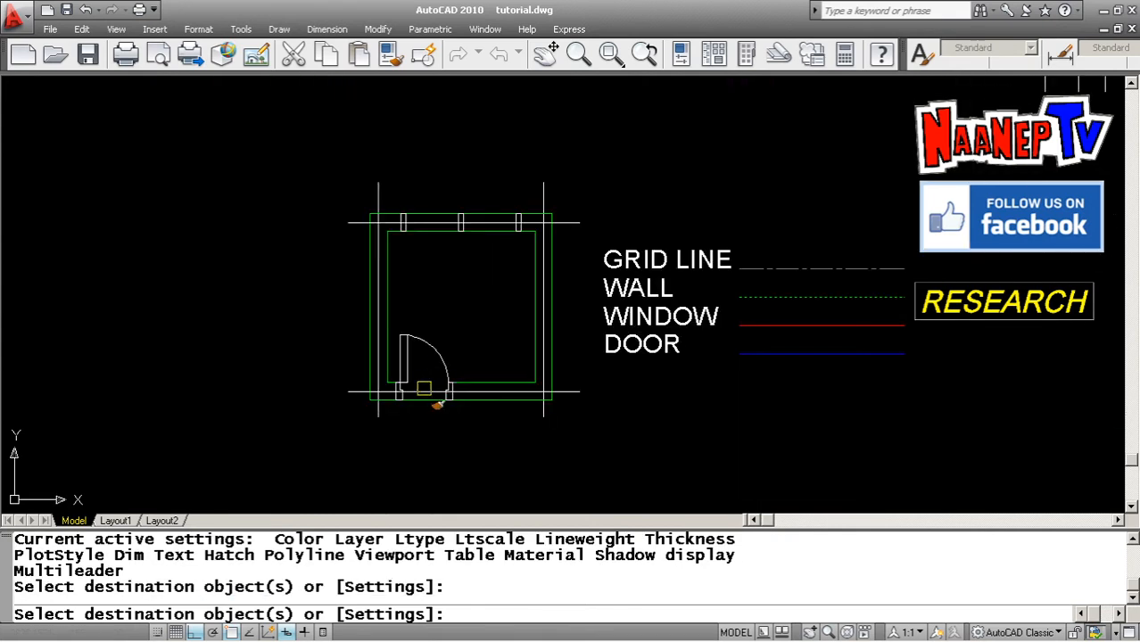
key(Escape)
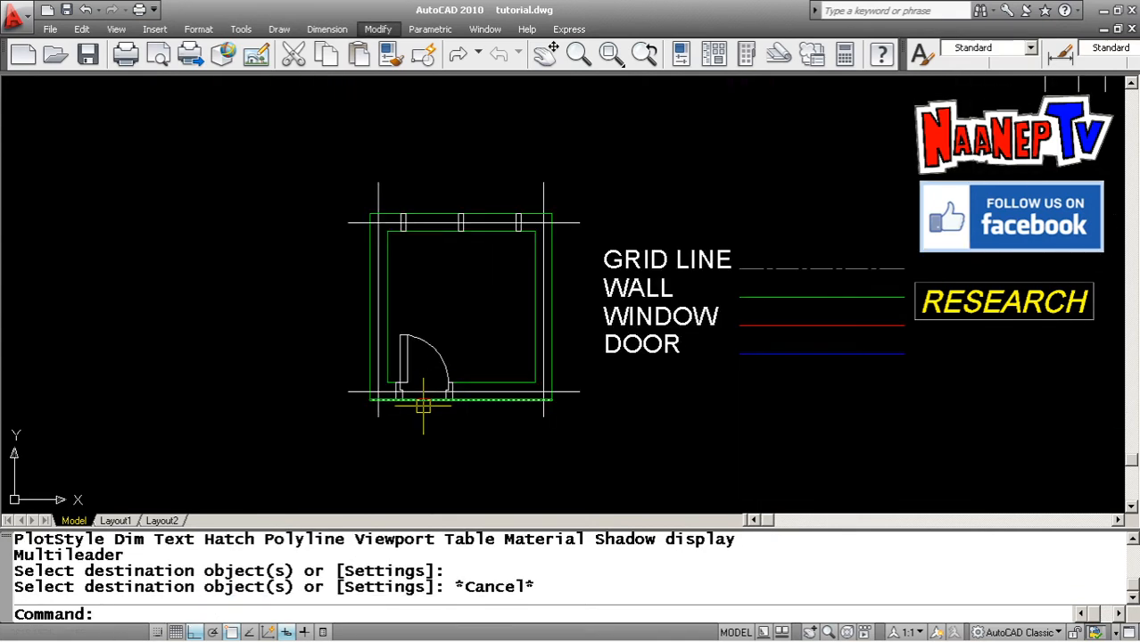
click(423, 405)
key(Escape)
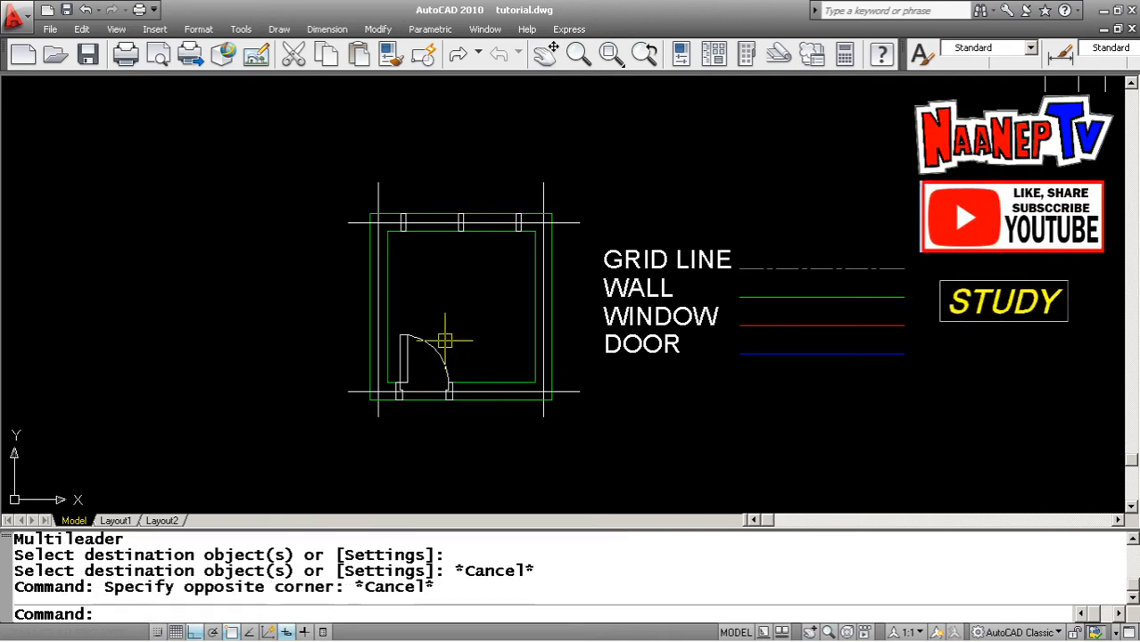
key(Escape)
scroll(477, 314, up, 3)
scroll(480, 316, down, 2)
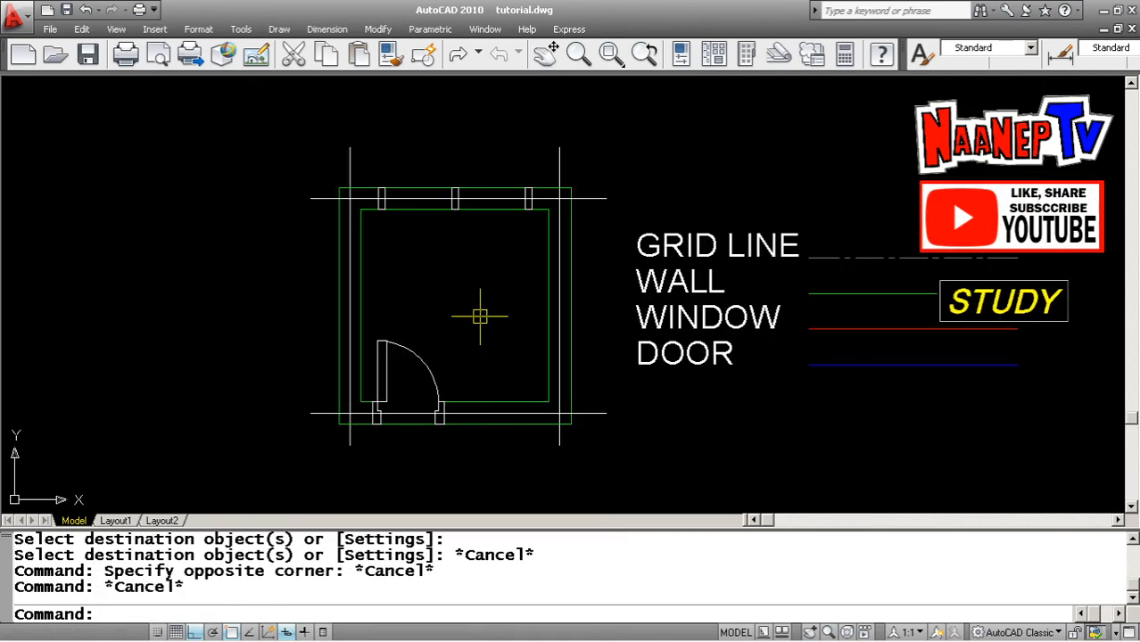
key(Escape)
key(Escape)
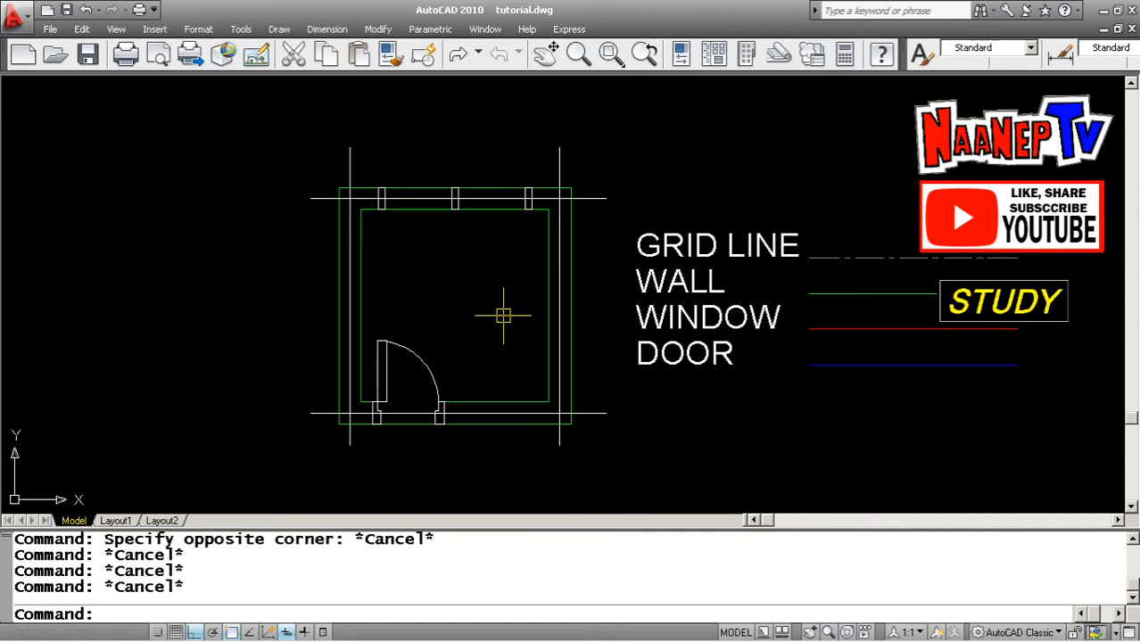
text(MP)
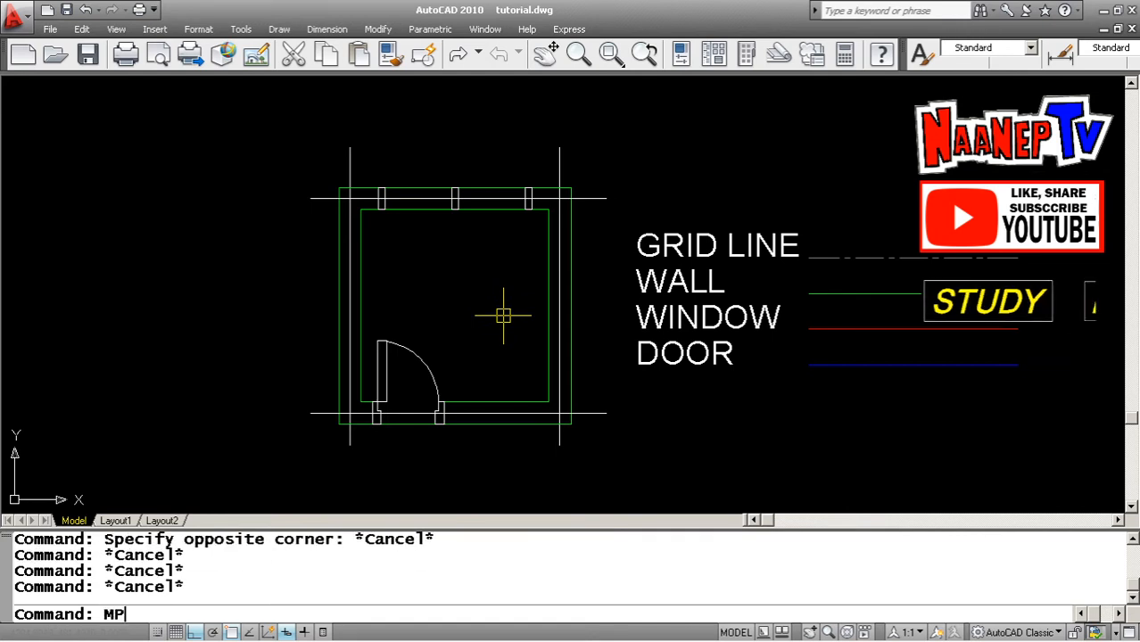
key(Return)
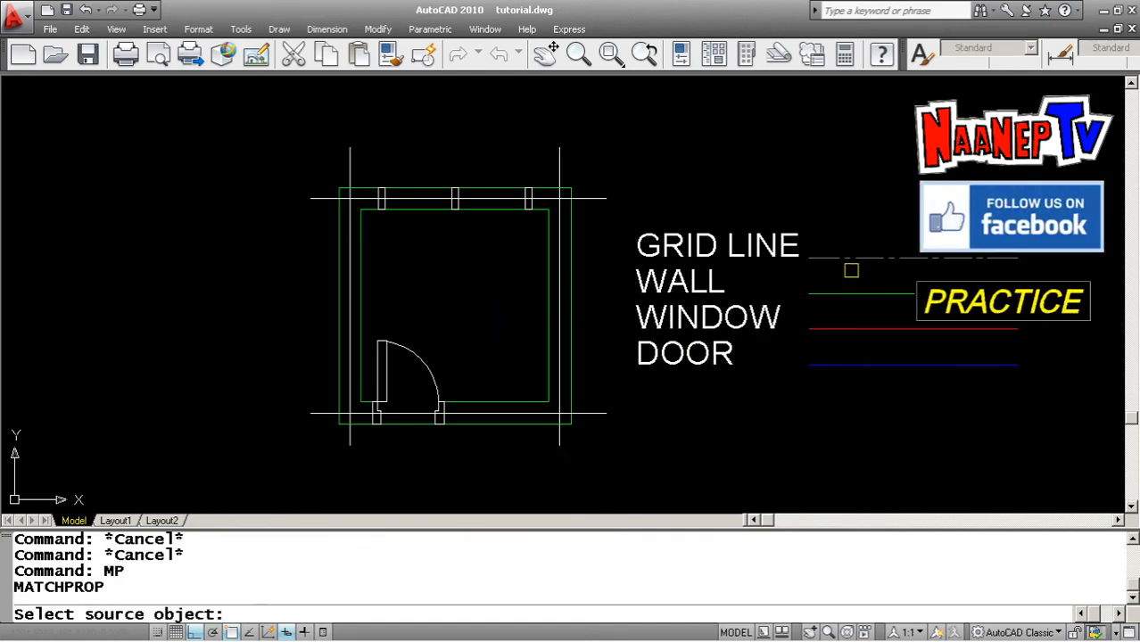
click(849, 258)
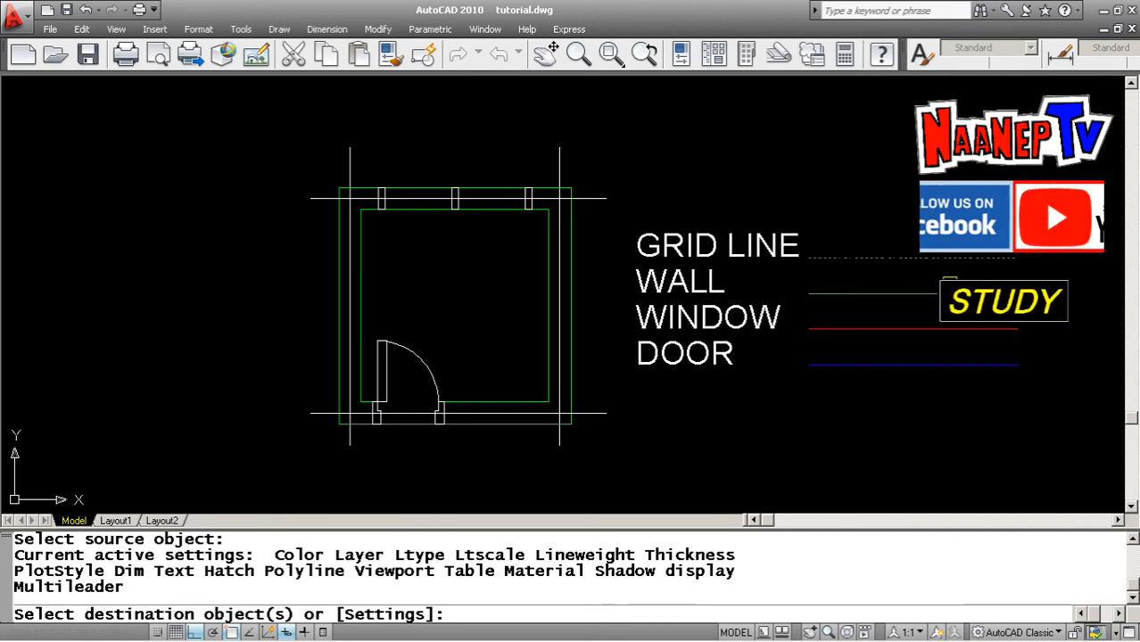
key(Escape)
key(Escape)
key(Escape)
key(Escape)
Match the GRID LINE legend's properties onto the right and left vertical grid lines and the top horizontal grid line
text(M)
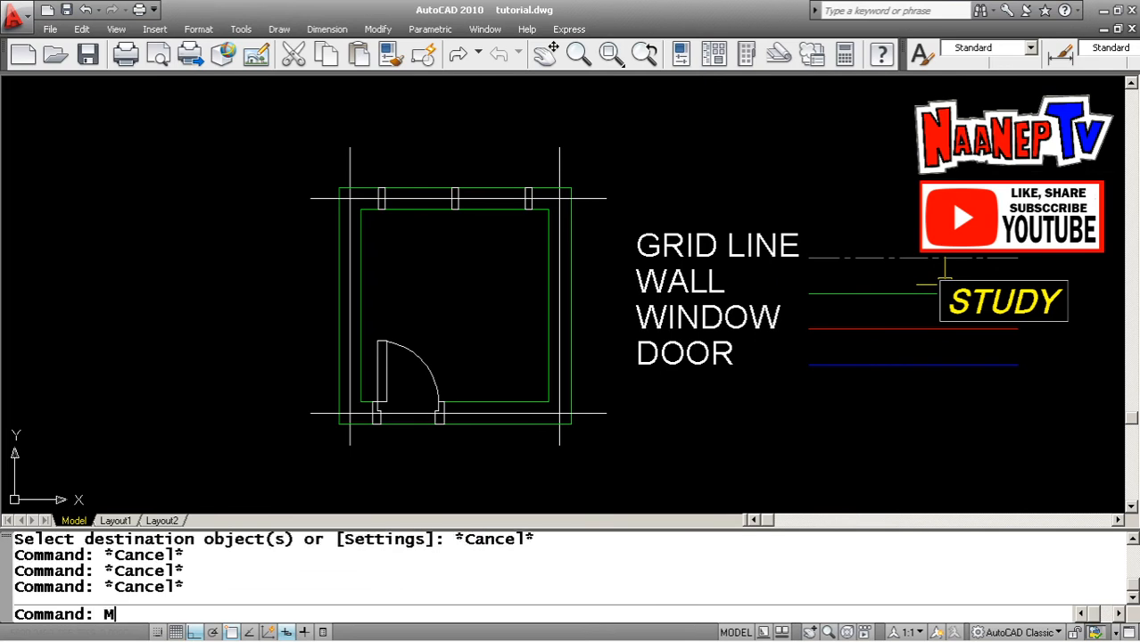
text(P)
key(Return)
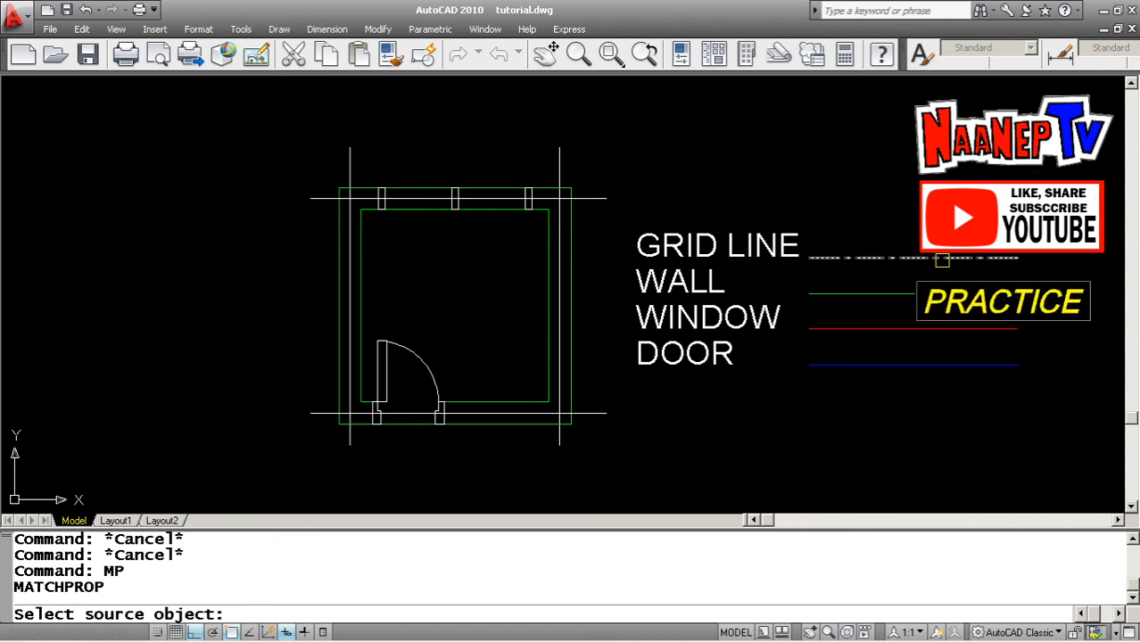
click(942, 260)
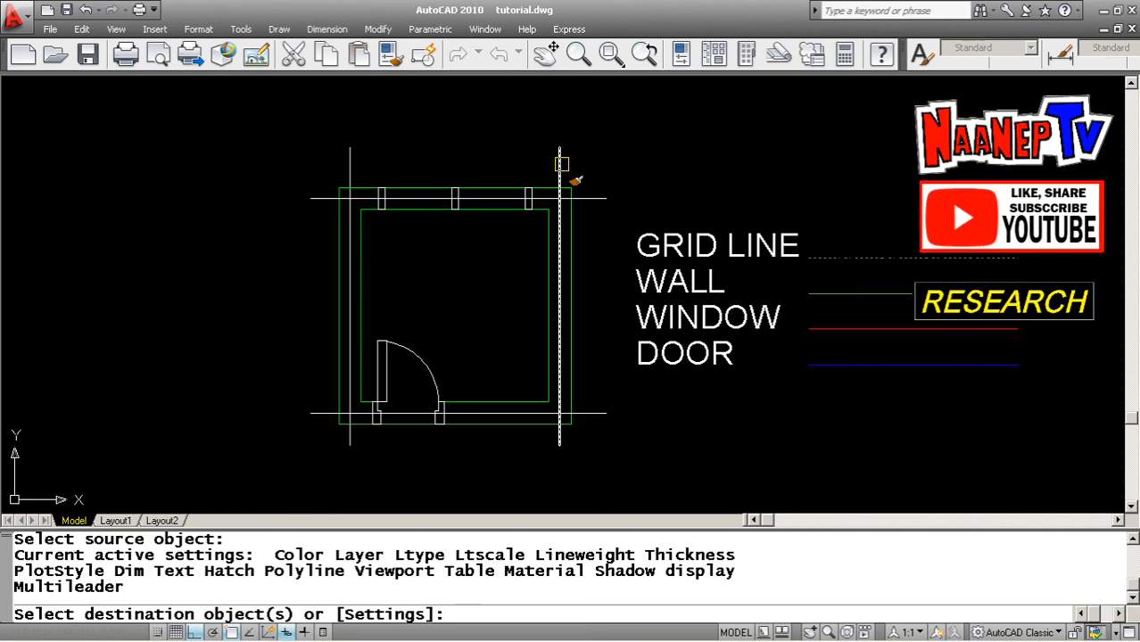
click(561, 164)
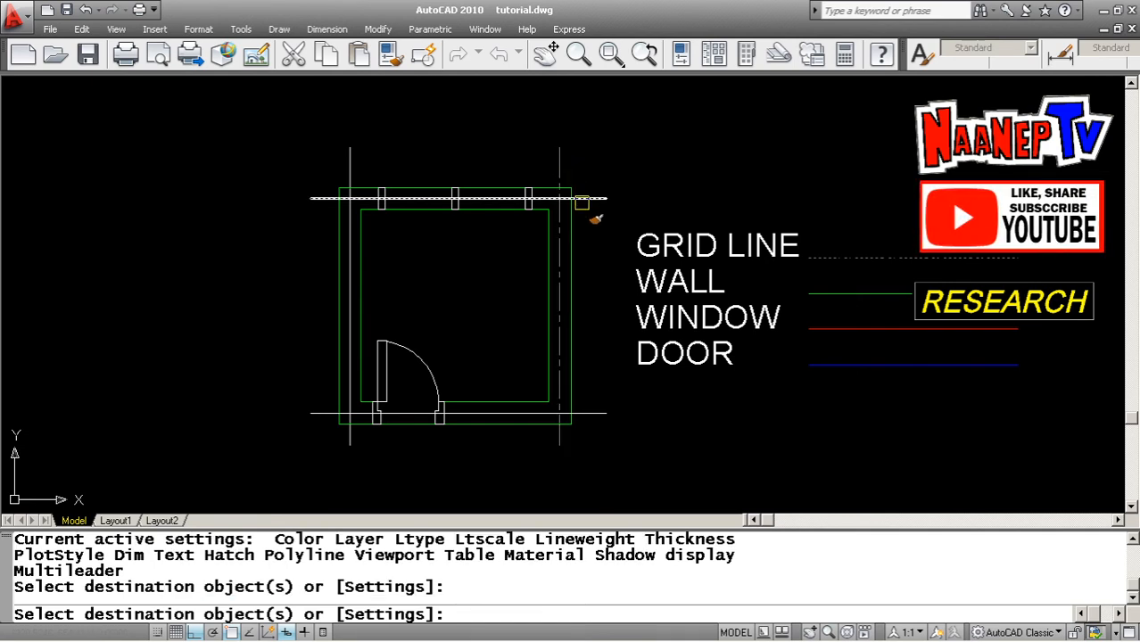
click(591, 197)
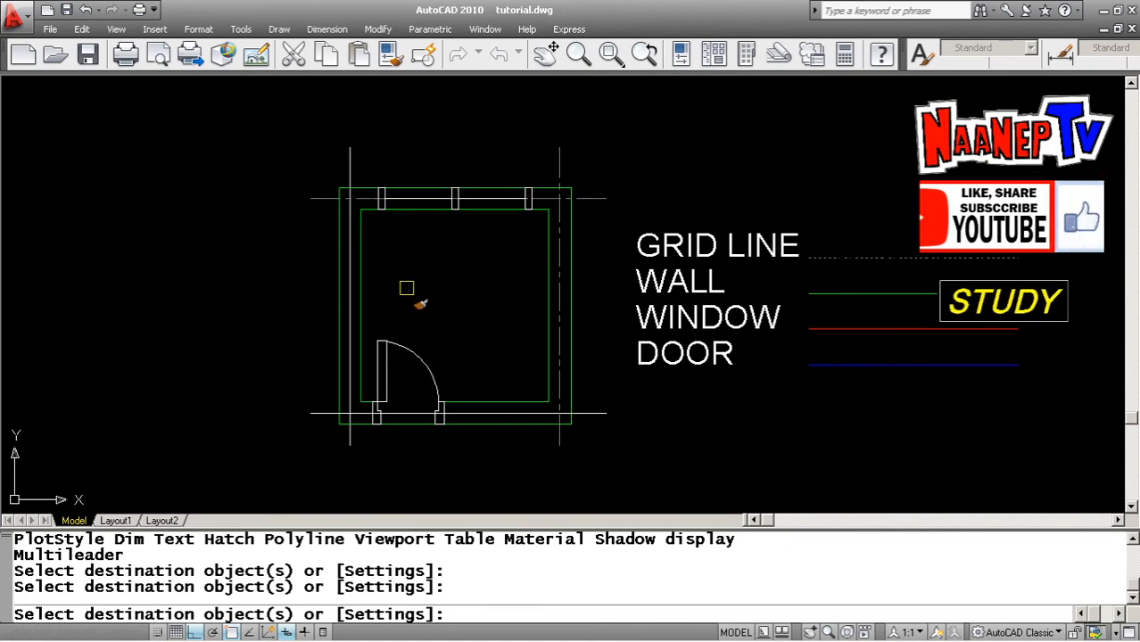
click(350, 161)
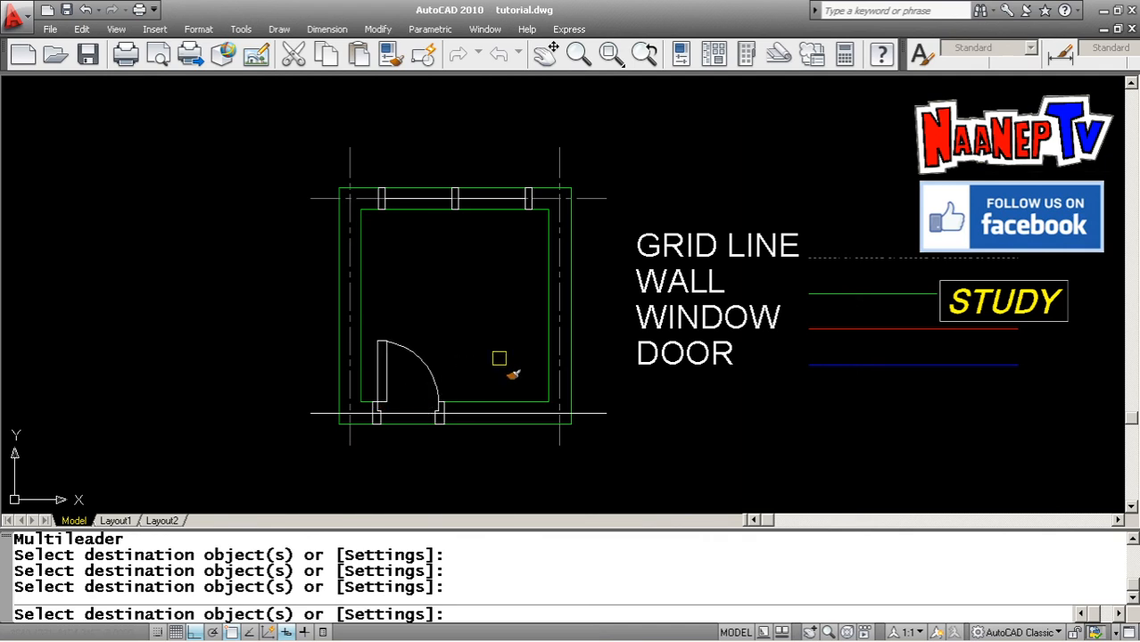
key(Escape)
key(Escape)
key(Escape)
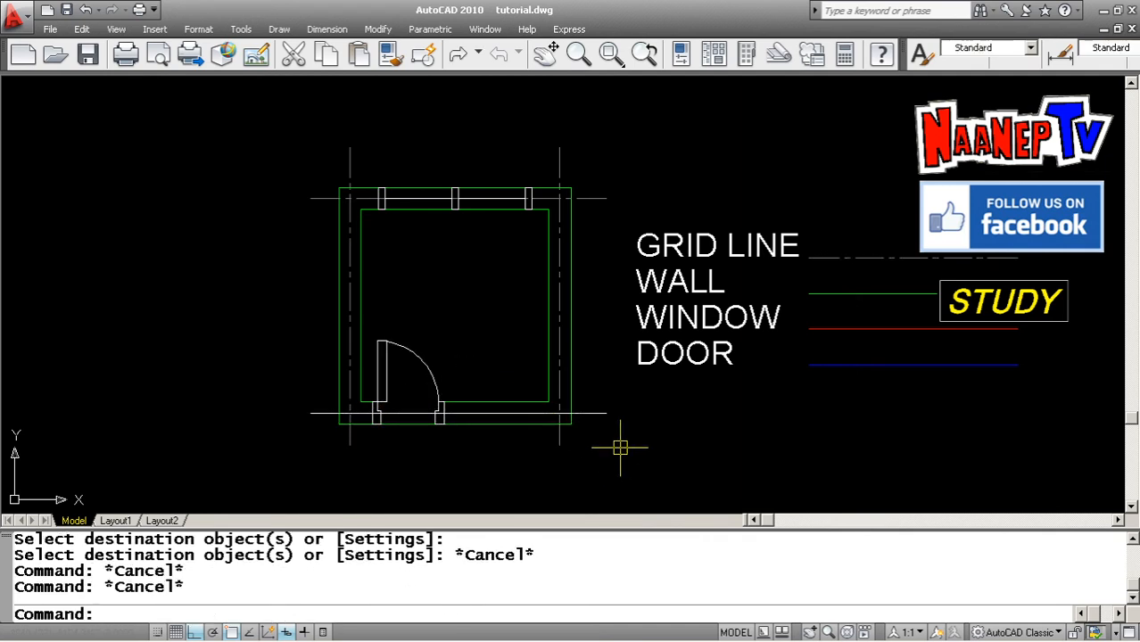
Match a grid line's properties onto the bottom horizontal grid line
key(Return)
click(667, 484)
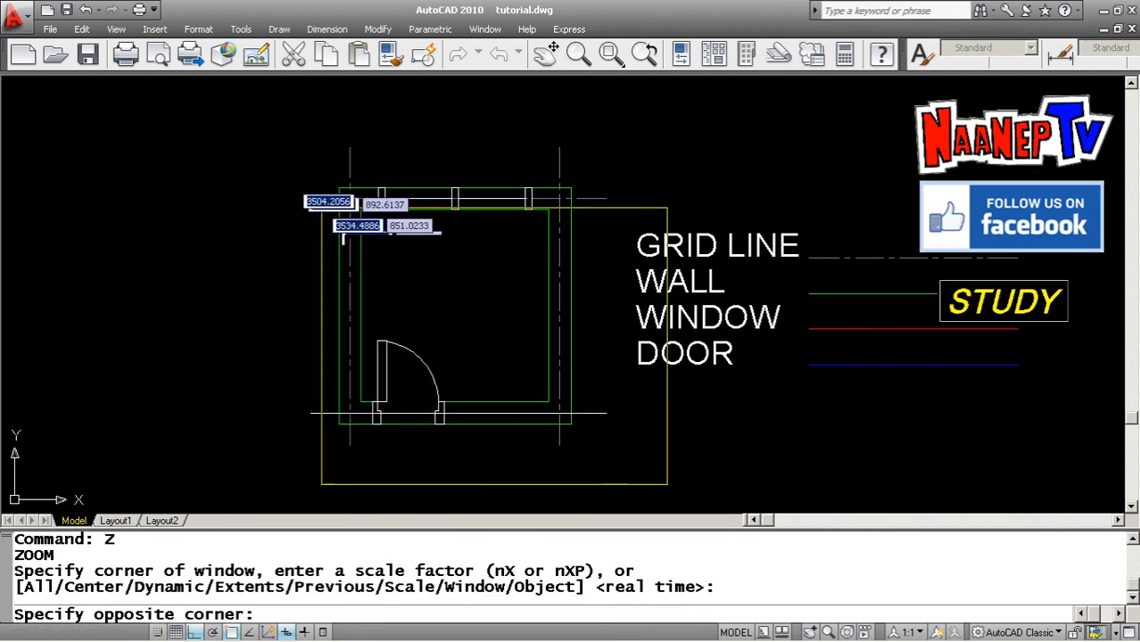
click(256, 135)
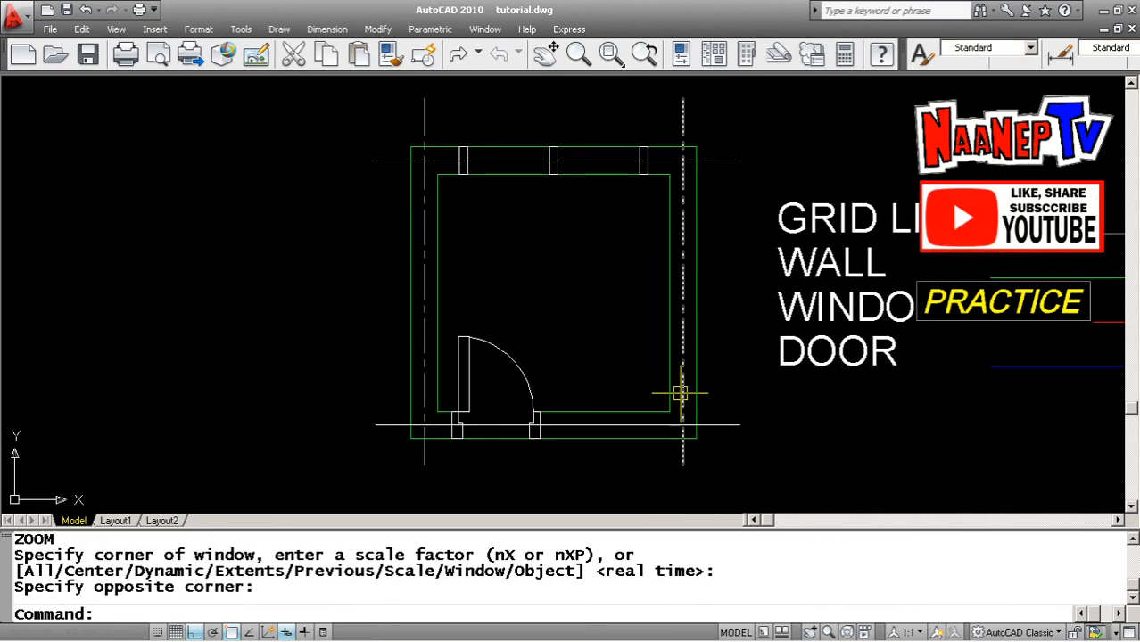
key(Escape)
key(Escape)
text(M)
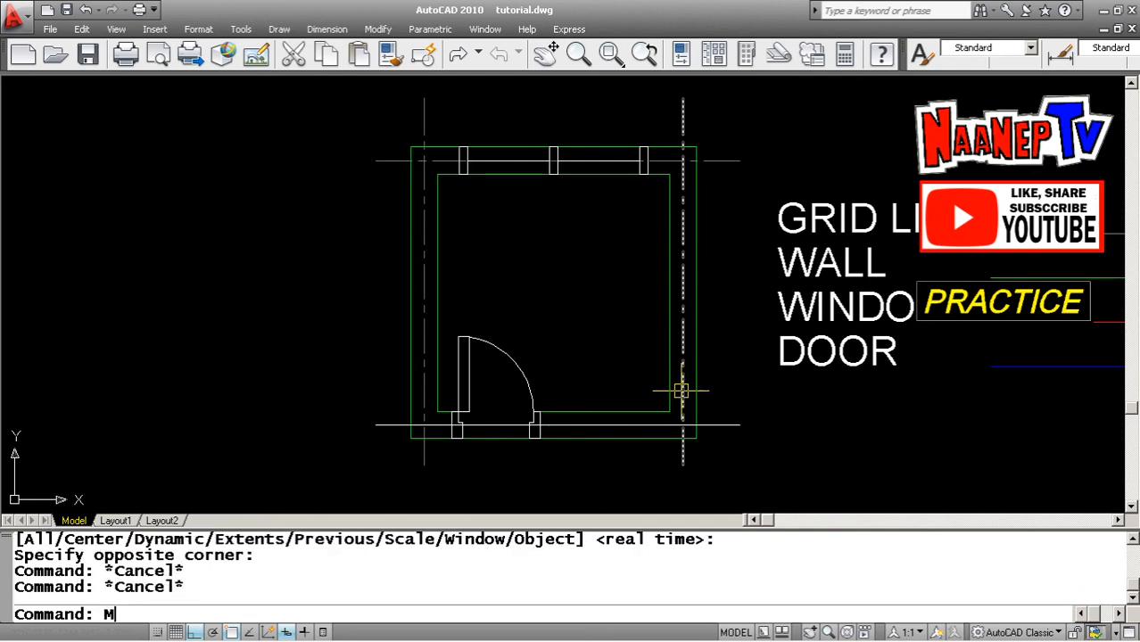
text(P)
key(Return)
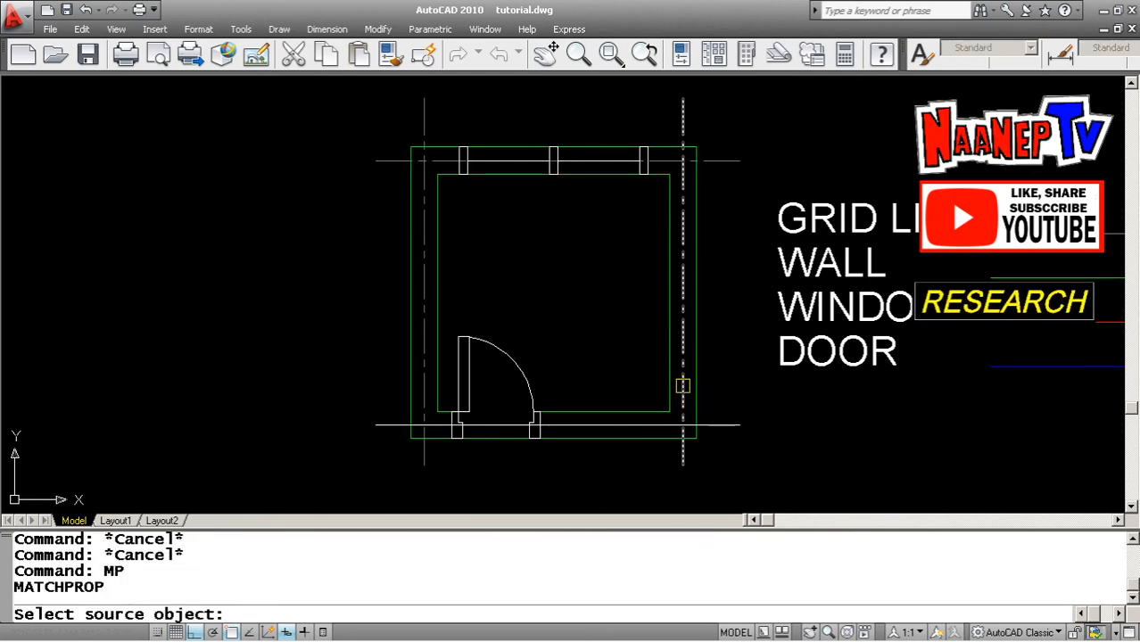
click(683, 385)
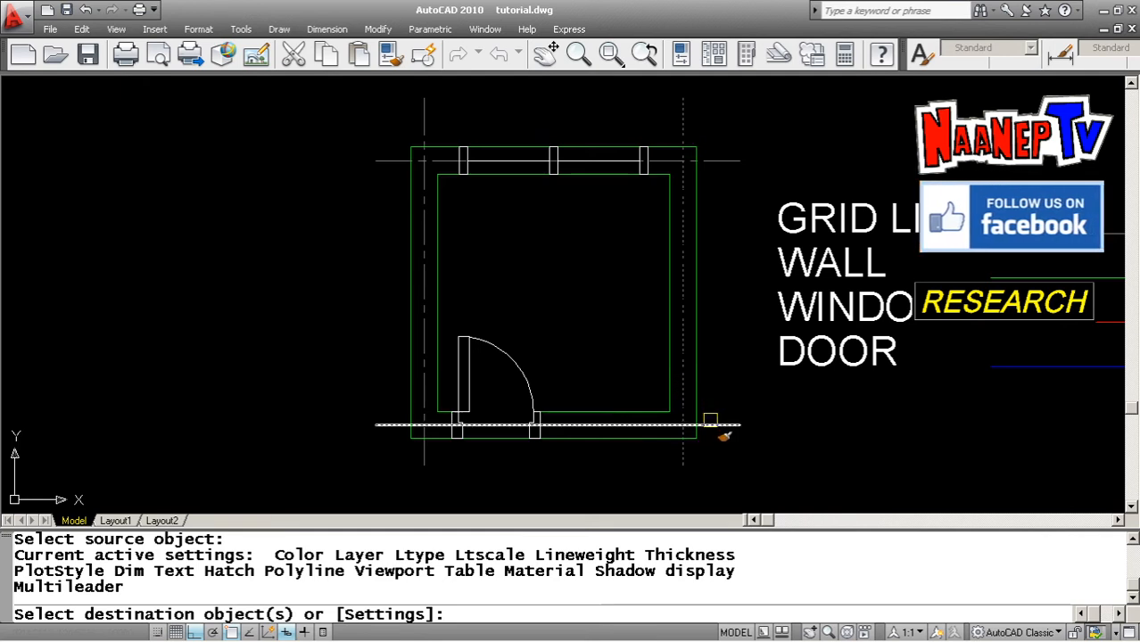
click(719, 425)
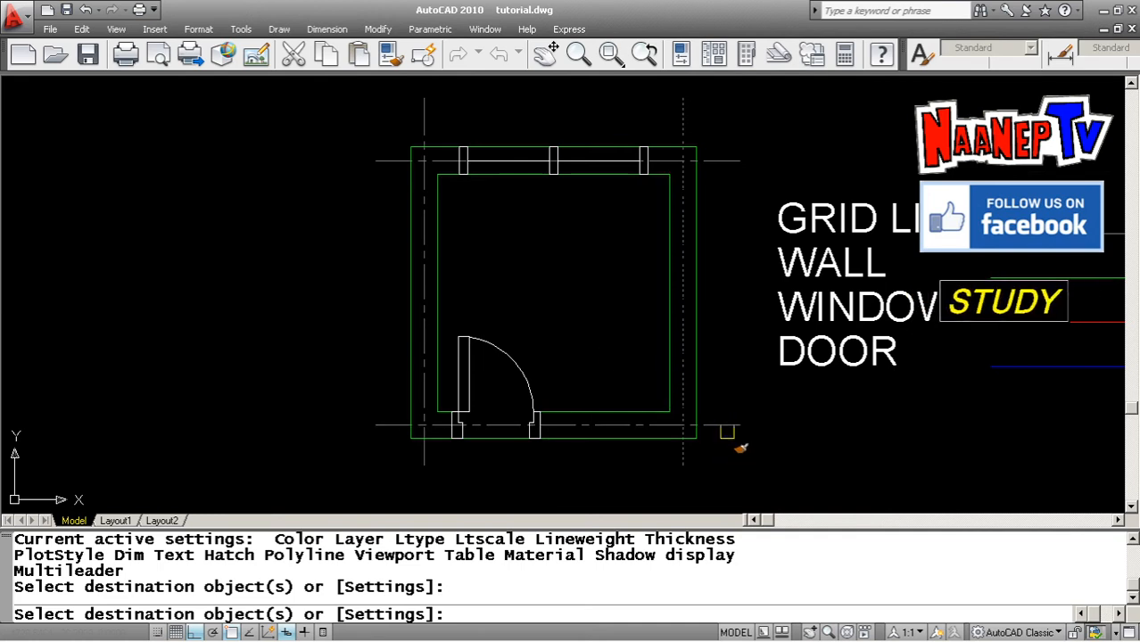
key(Escape)
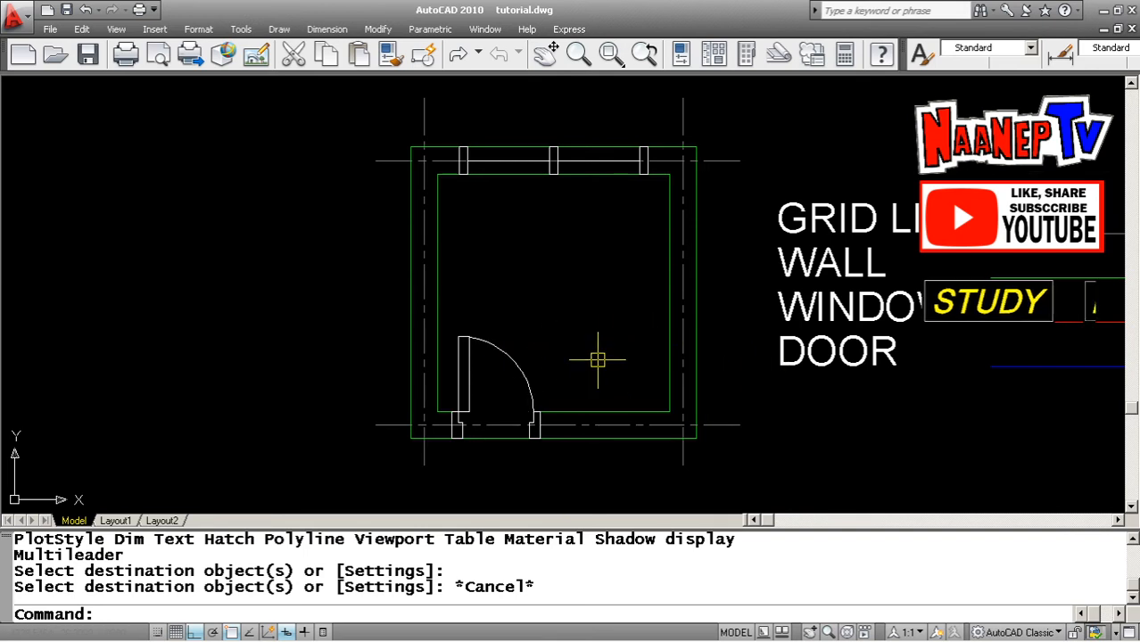
Match the DOOR legend line's properties onto the door leaf, its swing arc and the door jambs
key(Escape)
key(Escape)
text(MP)
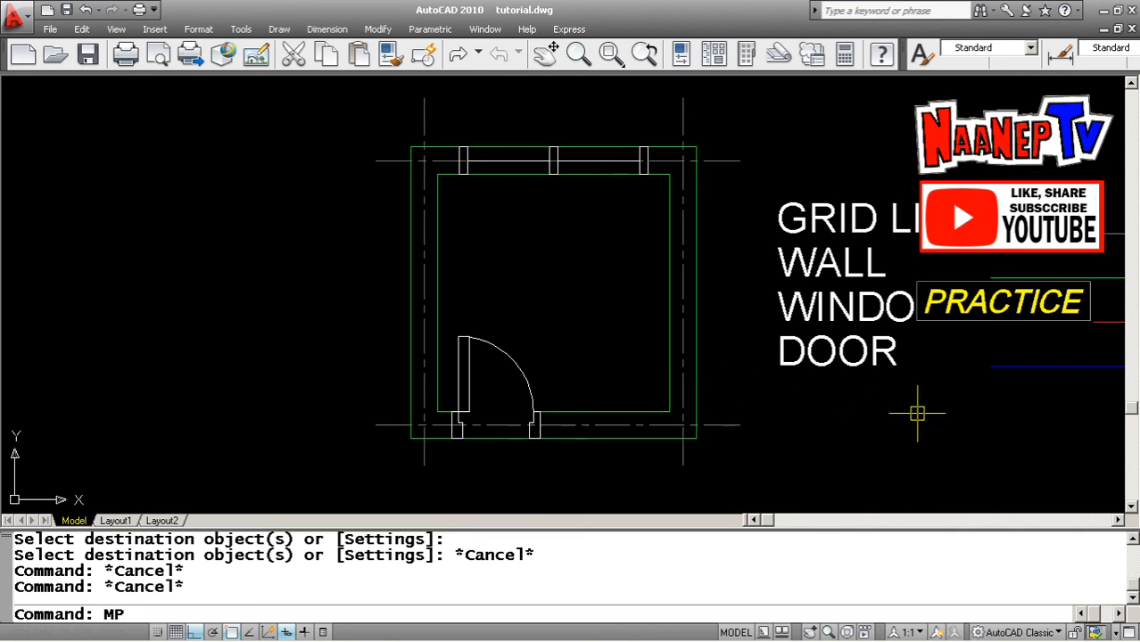
key(Return)
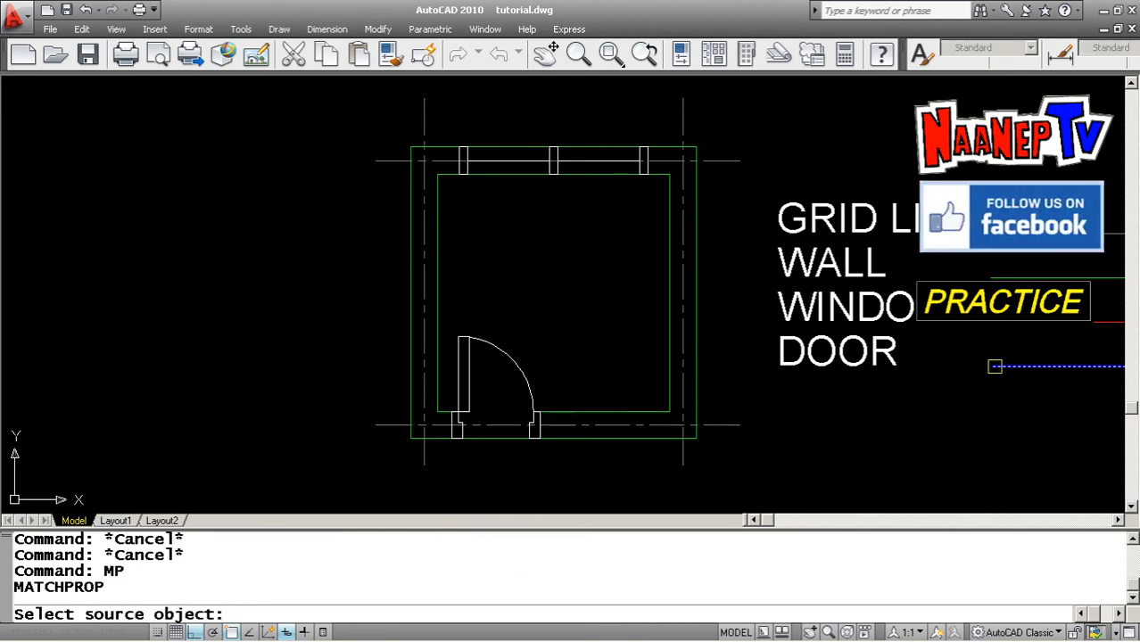
click(995, 365)
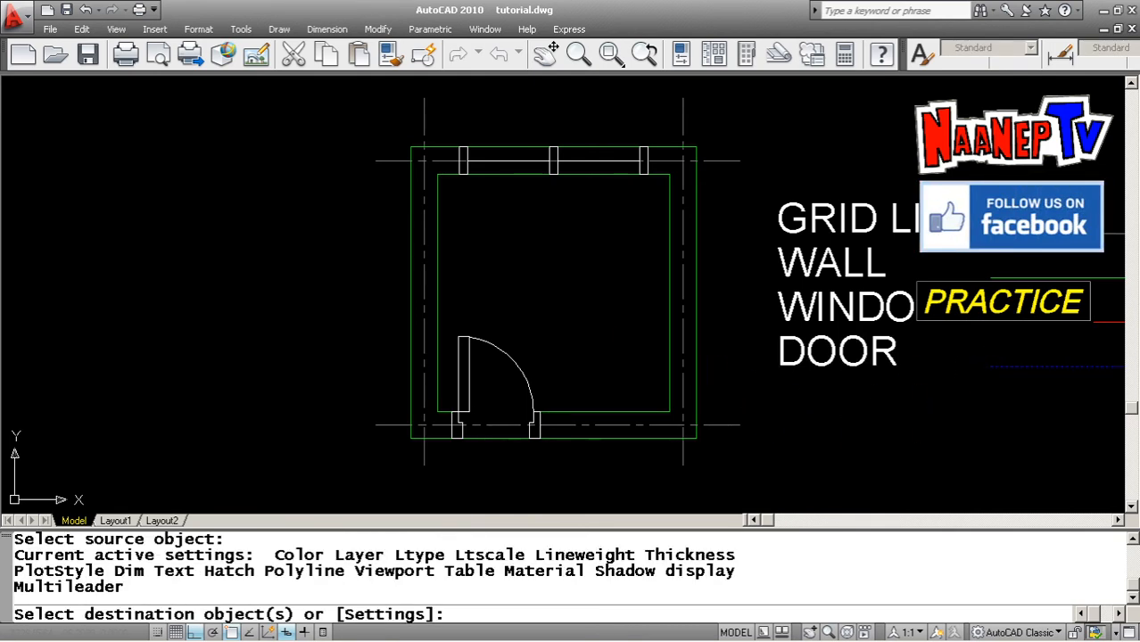
click(528, 381)
click(469, 377)
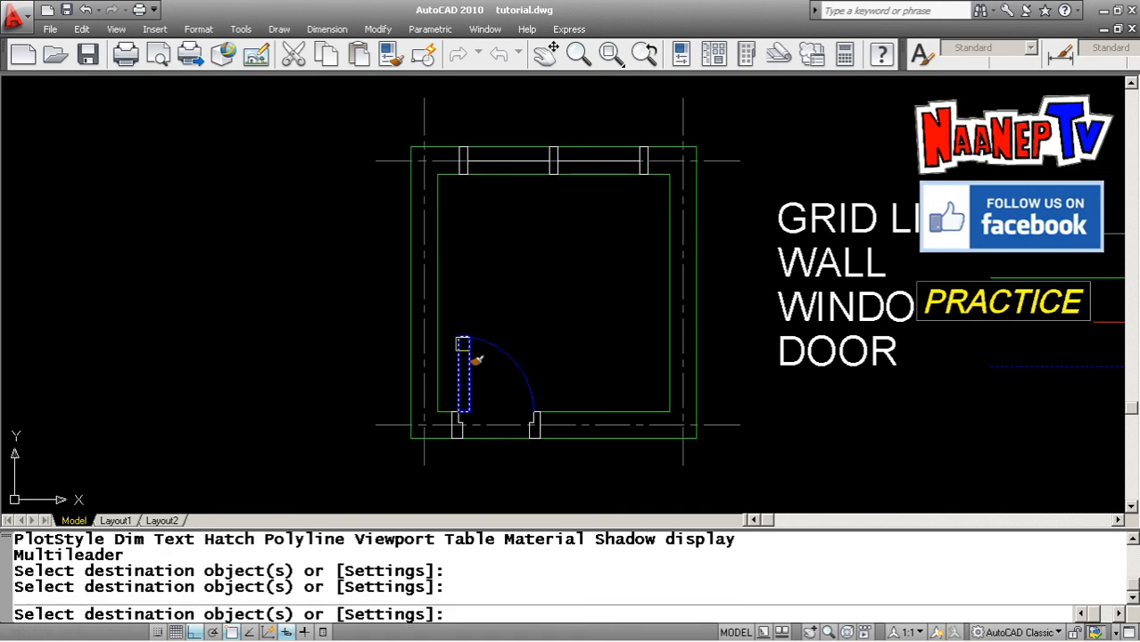
click(450, 453)
click(466, 419)
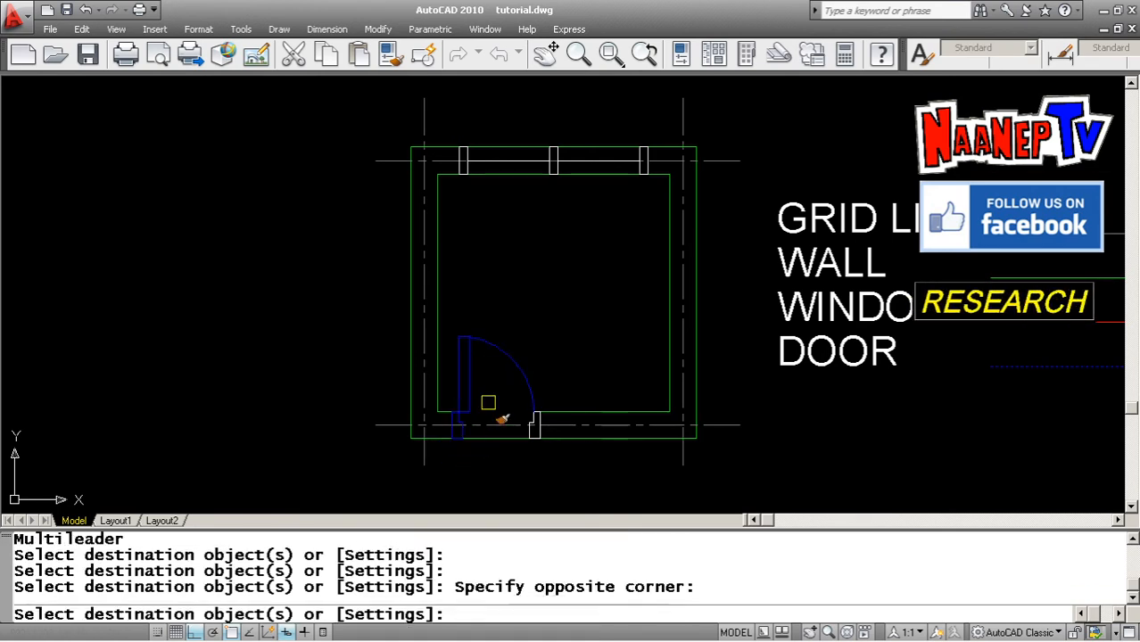
click(496, 458)
click(558, 384)
key(Return)
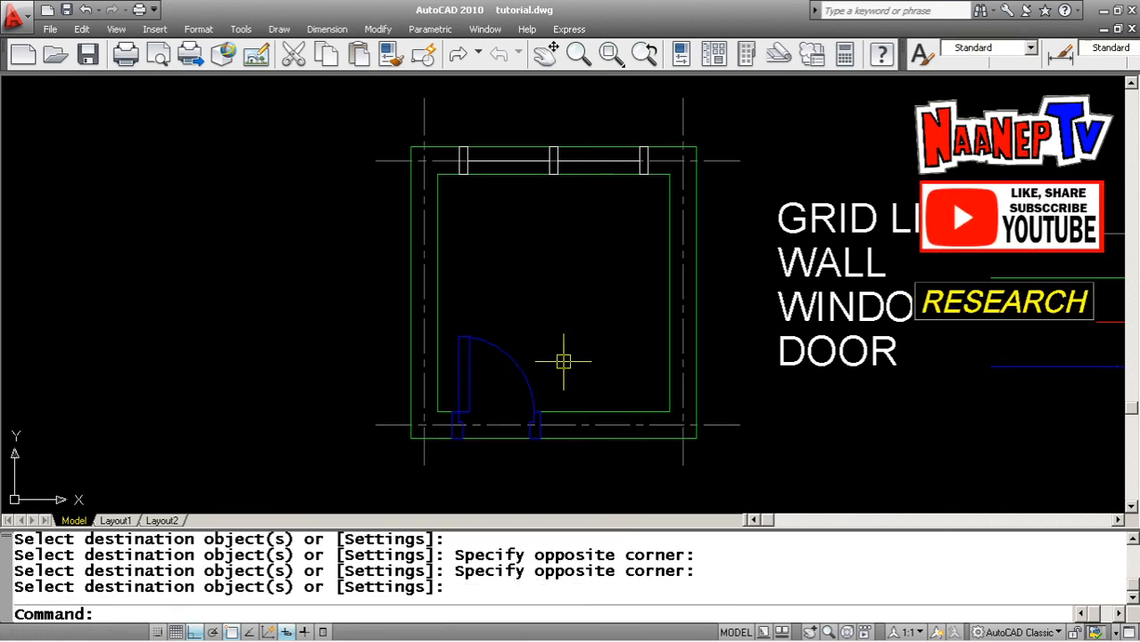
Match the WINDOW legend line's properties onto the three window openings and glazing line in the top wall
scroll(436, 336, down, 2)
scroll(520, 258, up, 2)
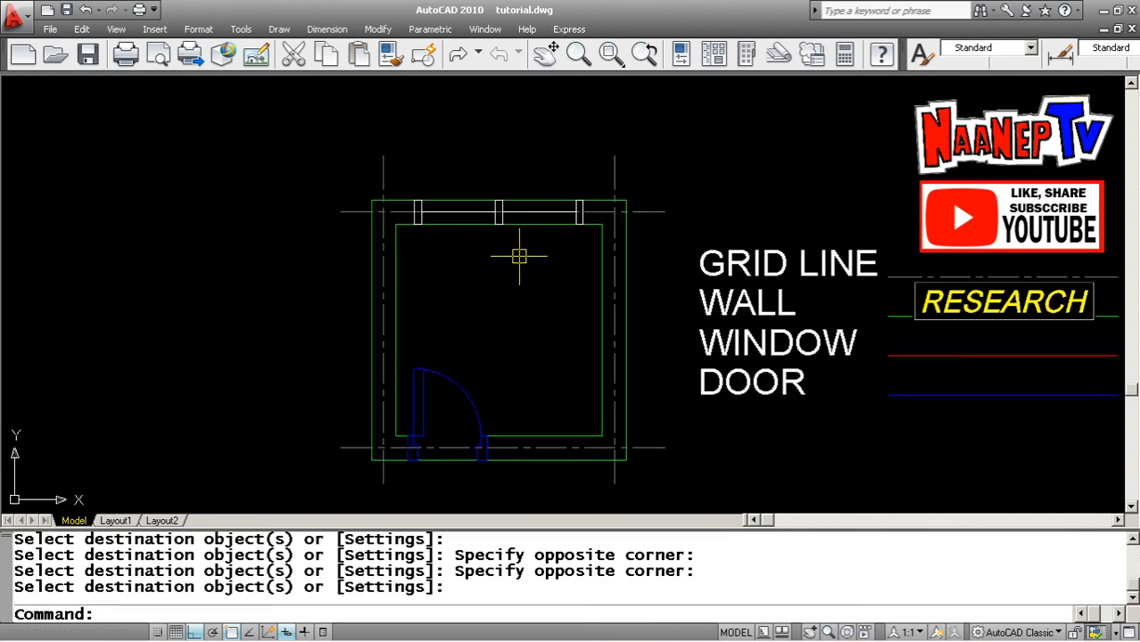
key(Escape)
key(Escape)
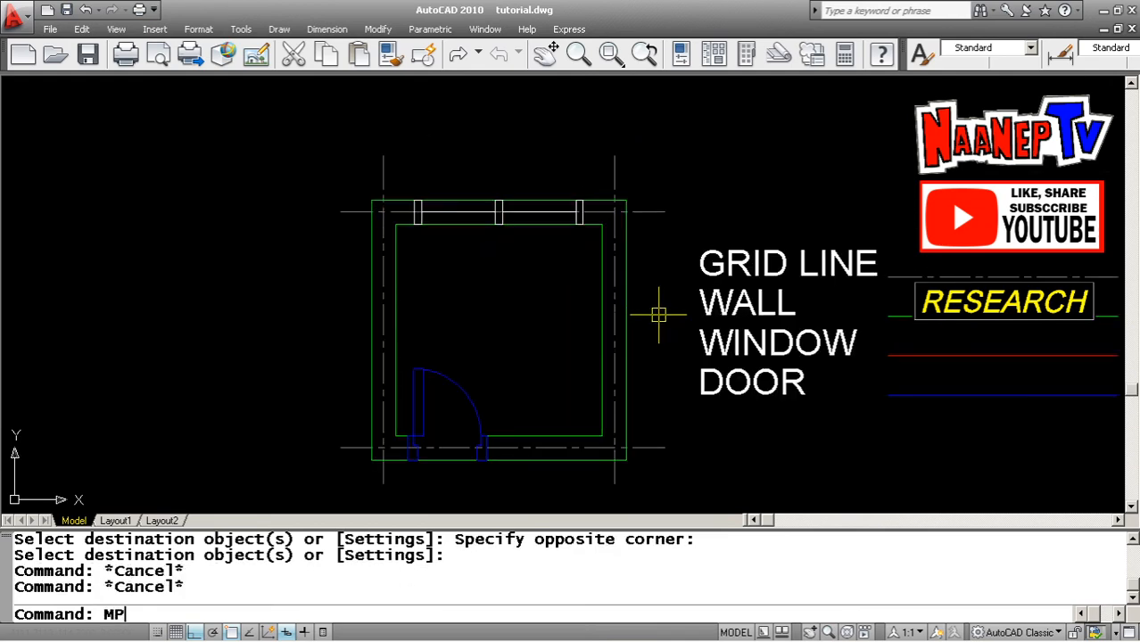
text(MP)
key(Return)
scroll(445, 216, up, 3)
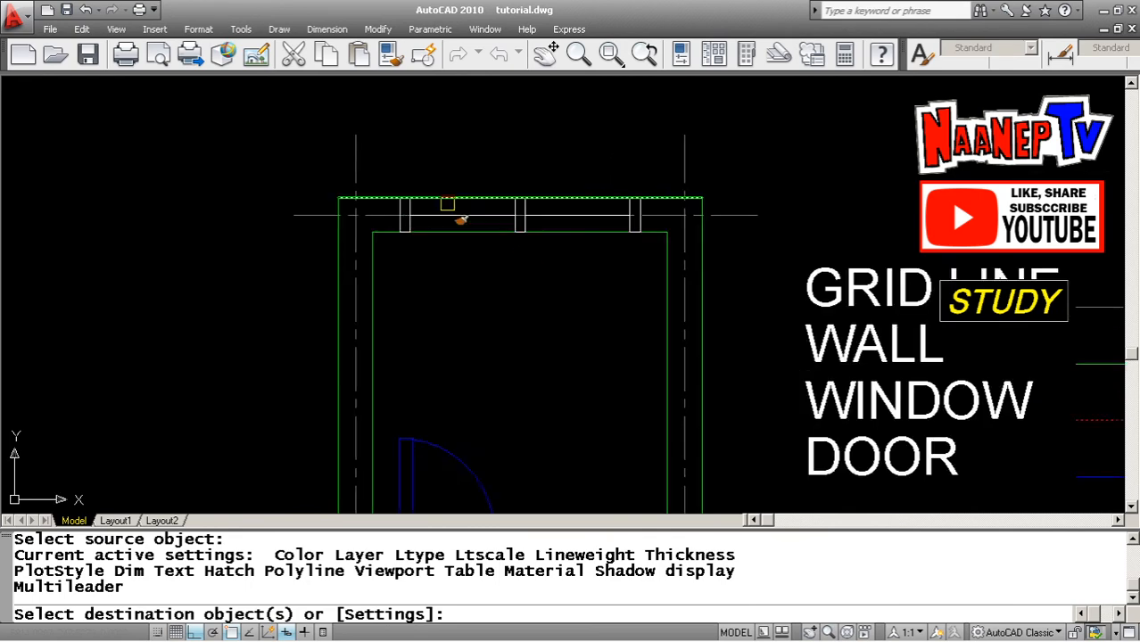
click(356, 165)
click(580, 279)
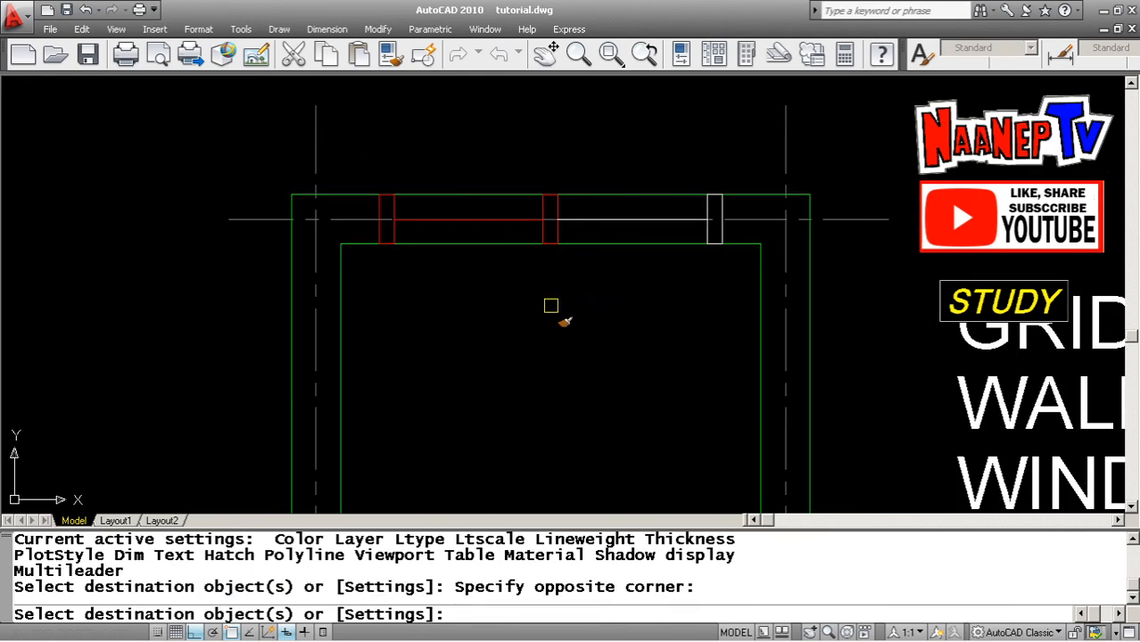
click(521, 308)
click(745, 161)
scroll(535, 249, down, 5)
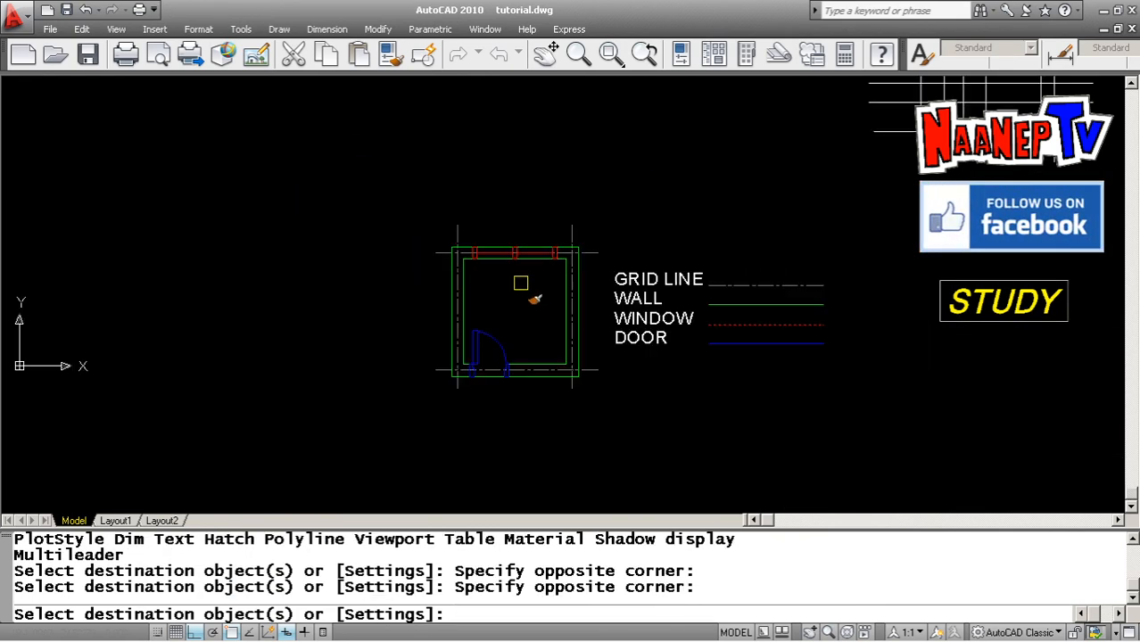
scroll(520, 282, up, 3)
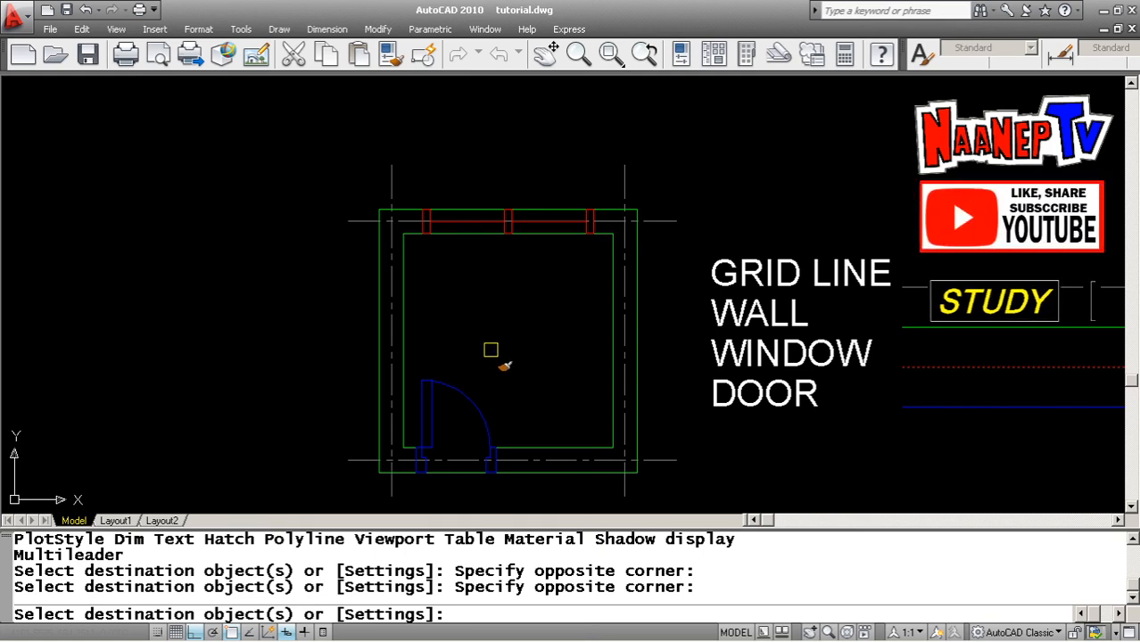
key(Escape)
scroll(390, 287, down, 2)
scroll(508, 322, up, 2)
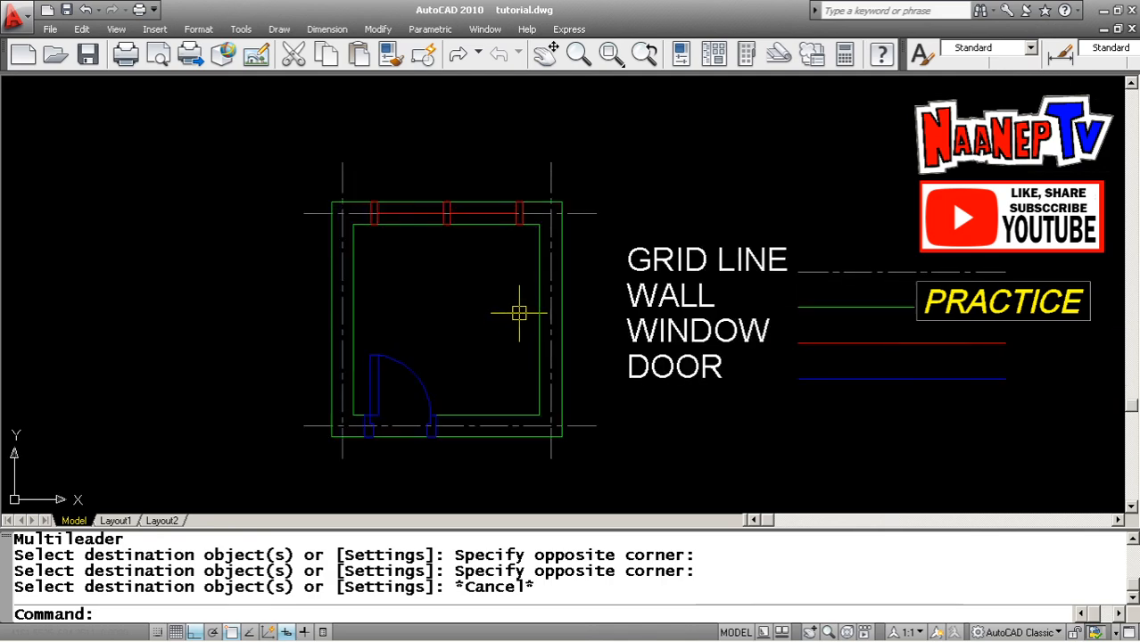
scroll(674, 354, up, 1)
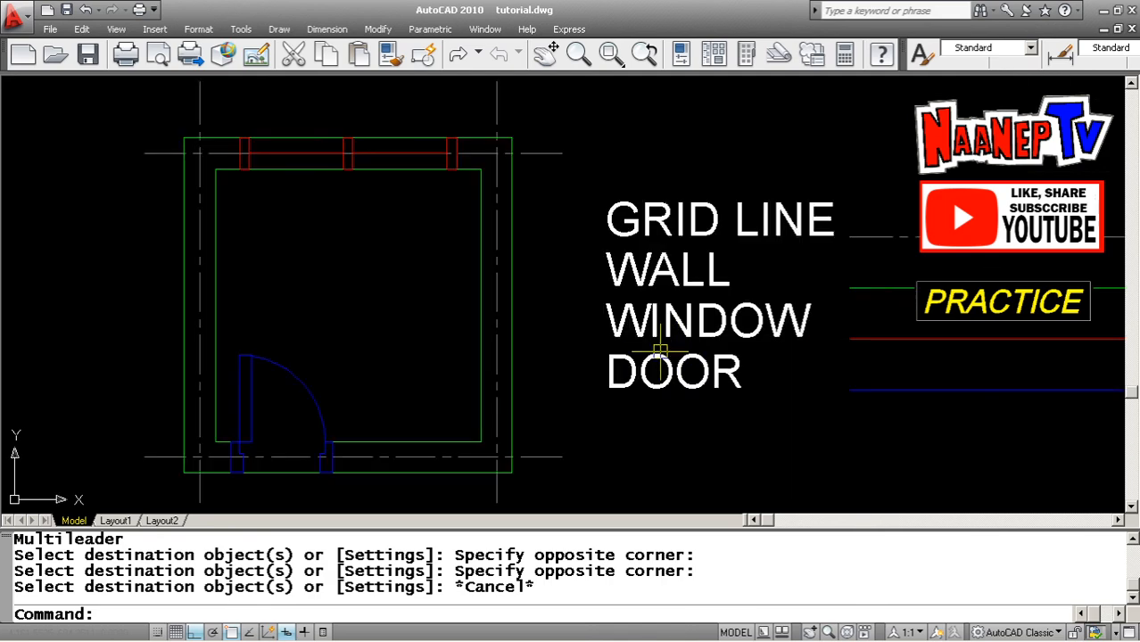
scroll(548, 344, down, 2)
scroll(523, 322, up, 2)
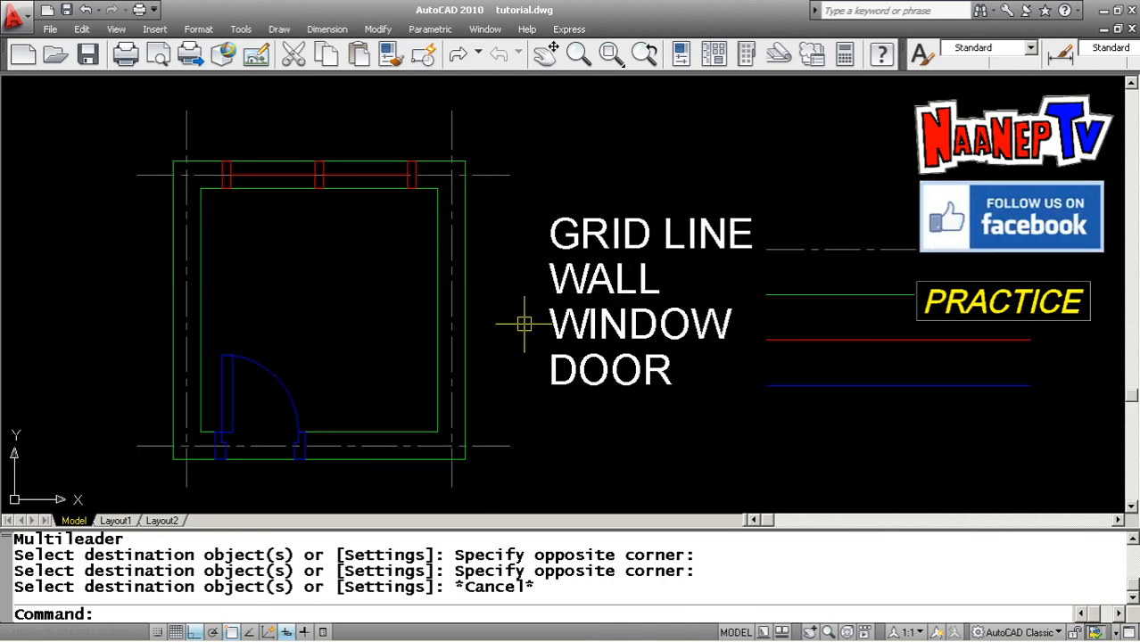
scroll(462, 322, down, 2)
scroll(456, 320, up, 1)
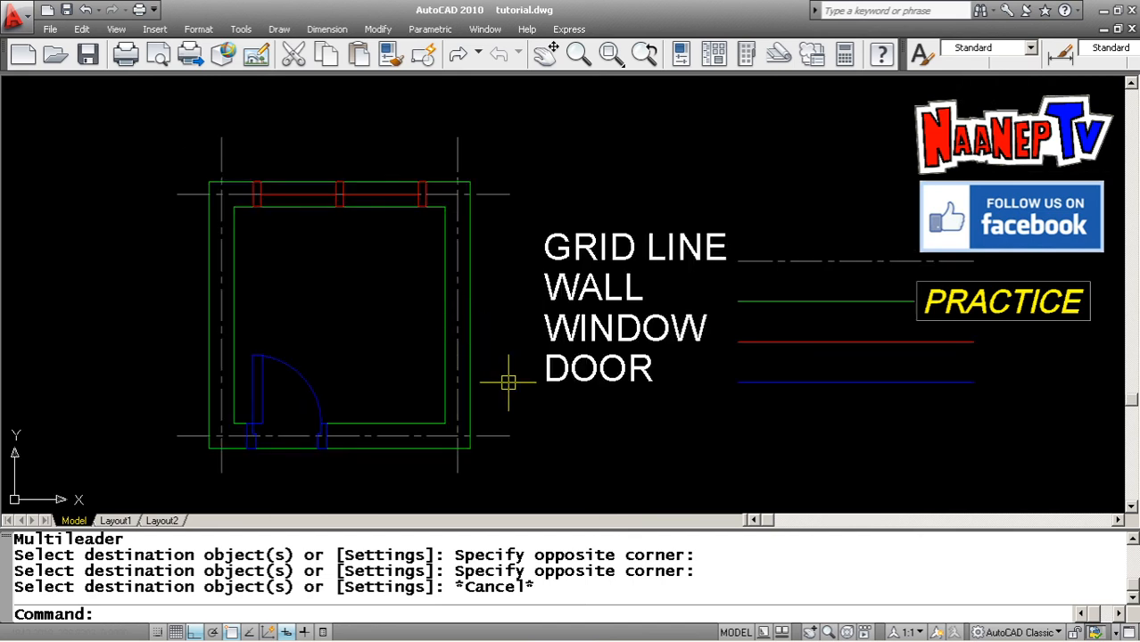